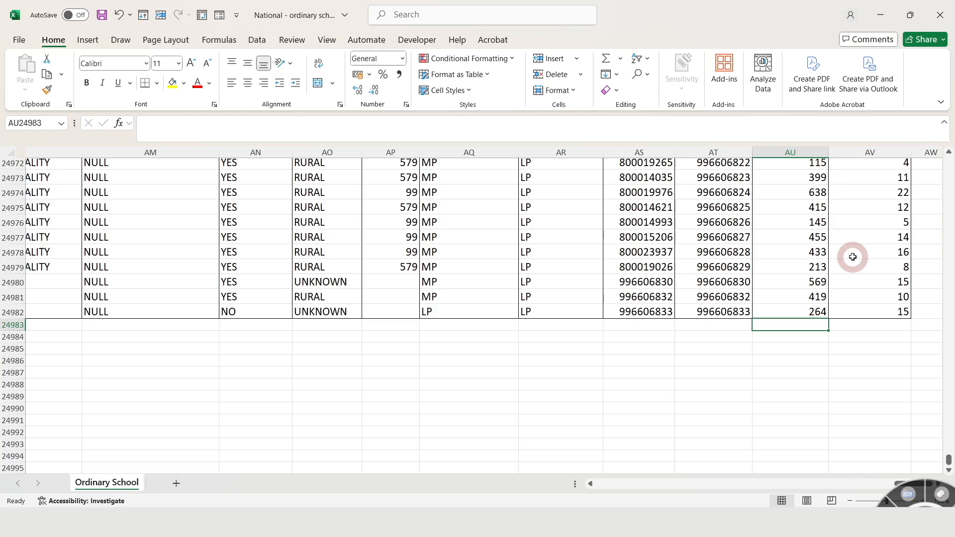
# - Jump to the beginning and end of the data, then select columns AU and AV to inspect their values
pyautogui.hotkey('ctrl', 'Home')
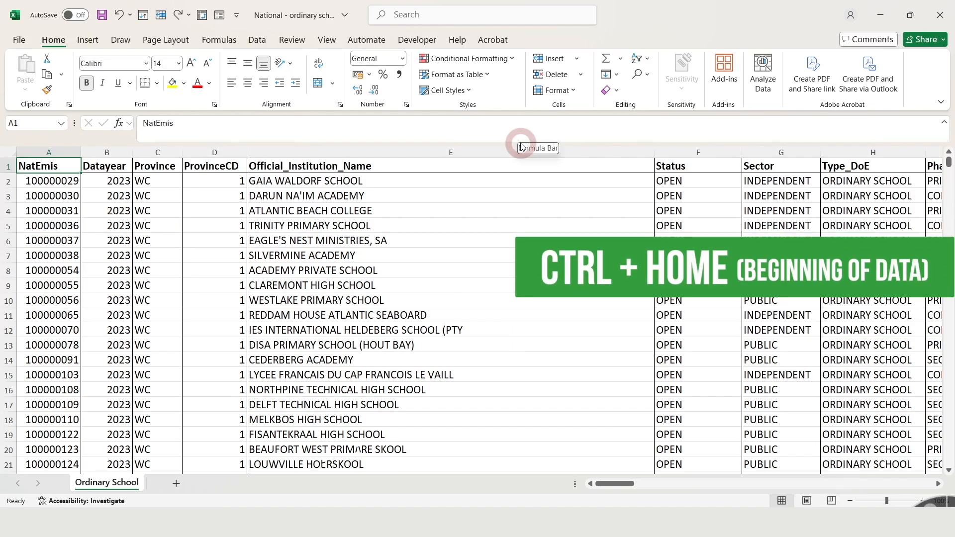
pyautogui.hotkey('ctrl', 'End')
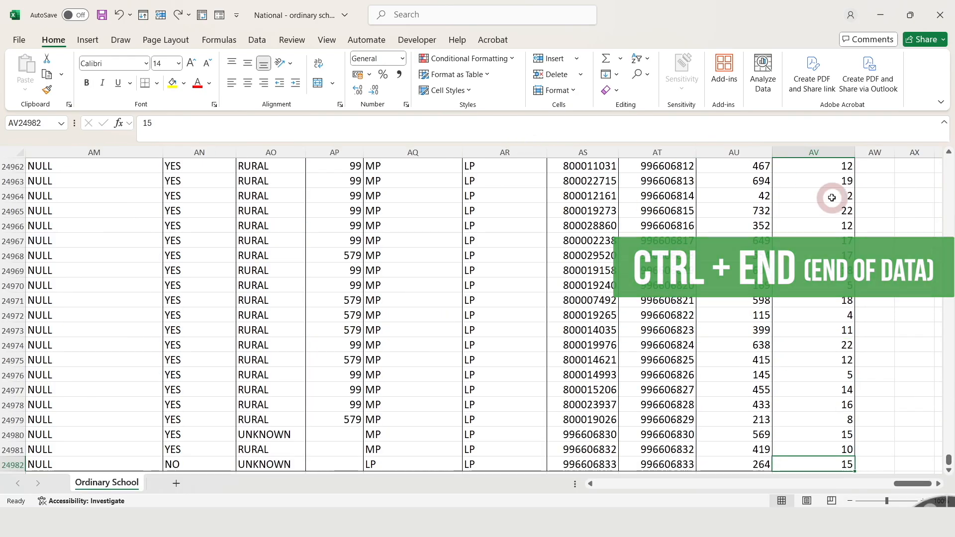
pyautogui.click(744, 152)
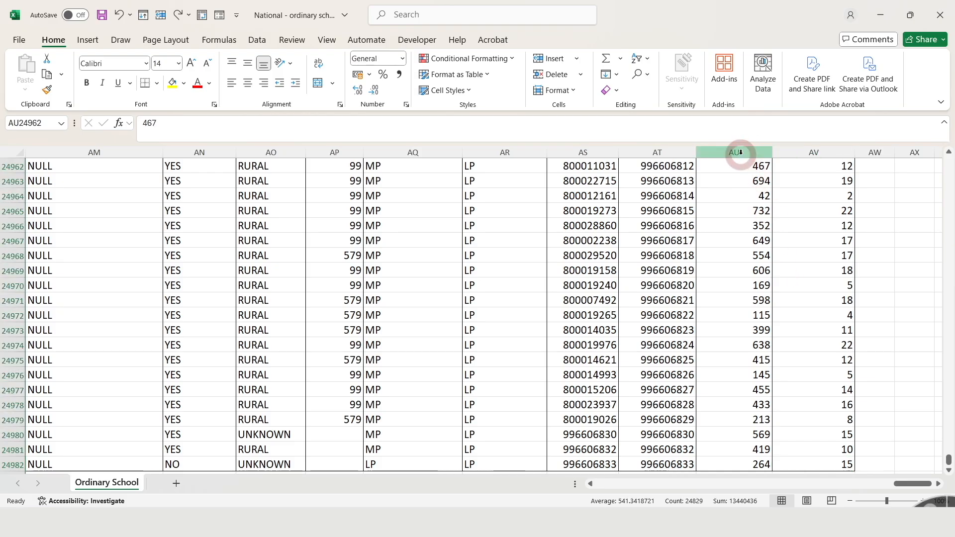
pyautogui.click(796, 152)
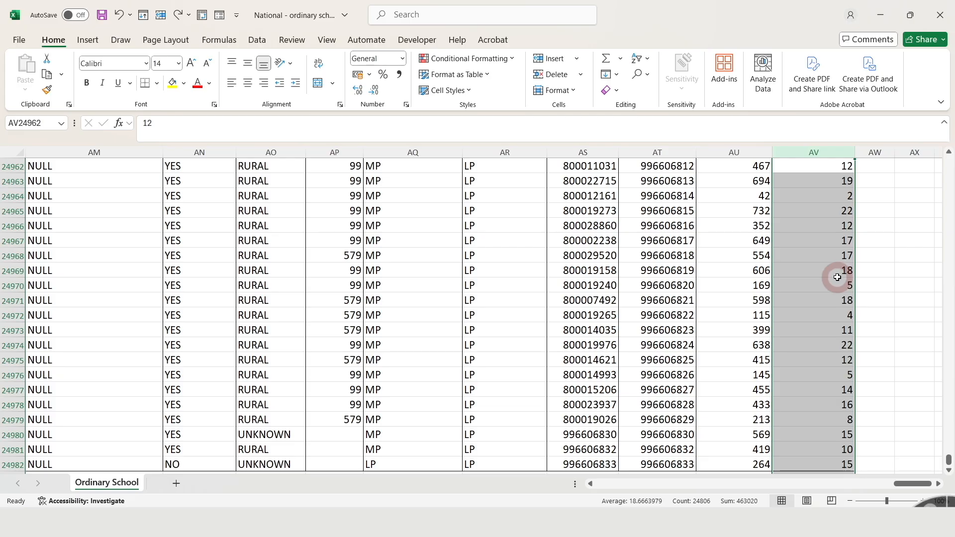
# - Insert an AutoSum in the empty cell below the last Learners2023 value
pyautogui.scroll(-3, 838, 277)
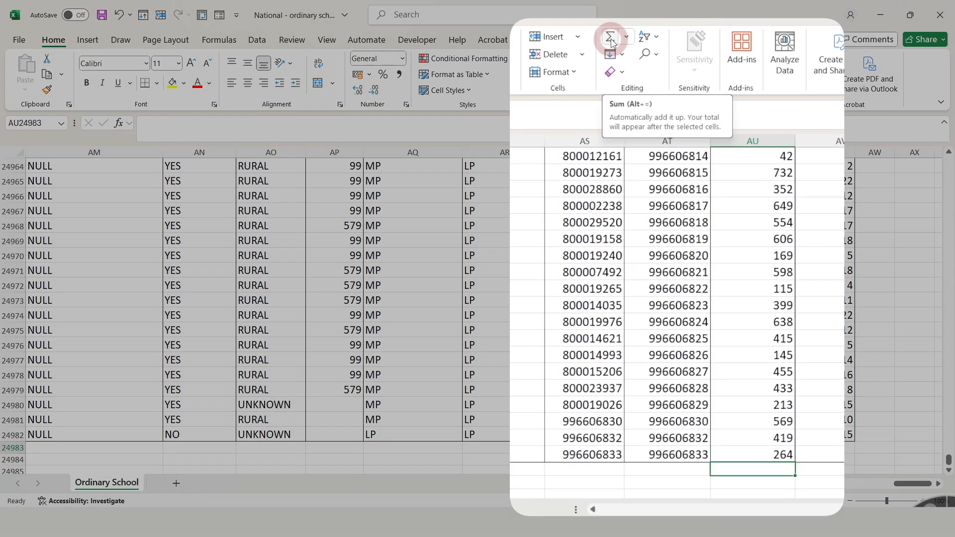
pyautogui.click(611, 61)
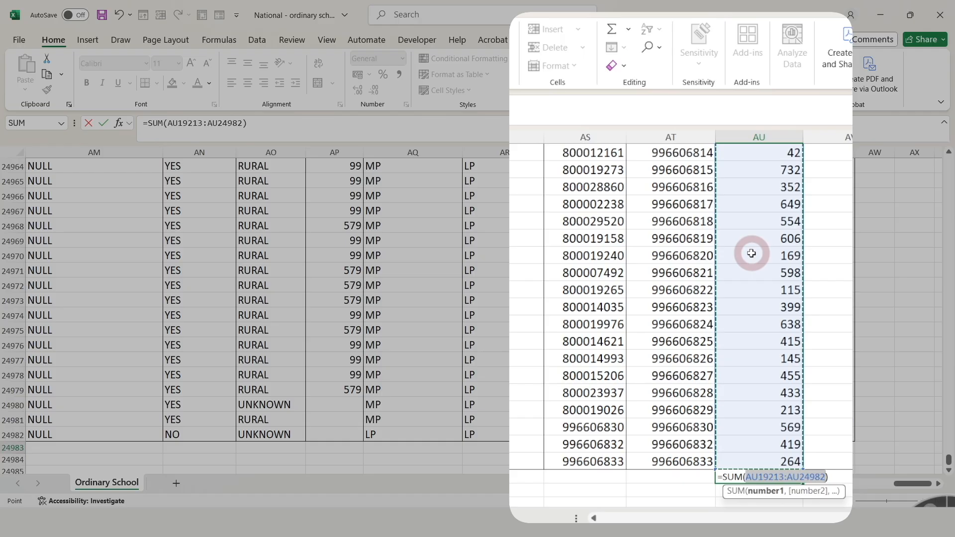
pyautogui.press('Return')
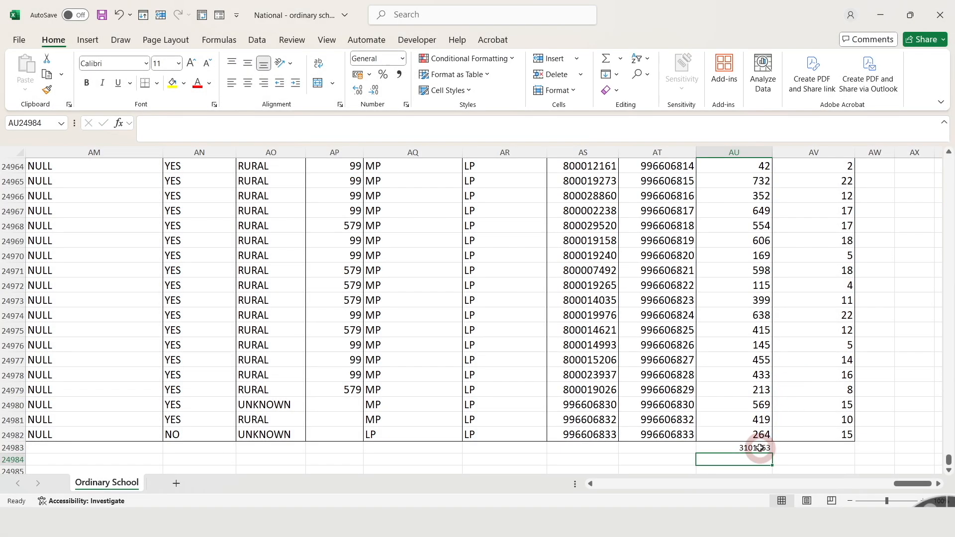
# - Edit the Learners2023 sum formula so its range runs from AU2 to AU24982
pyautogui.click(756, 448)
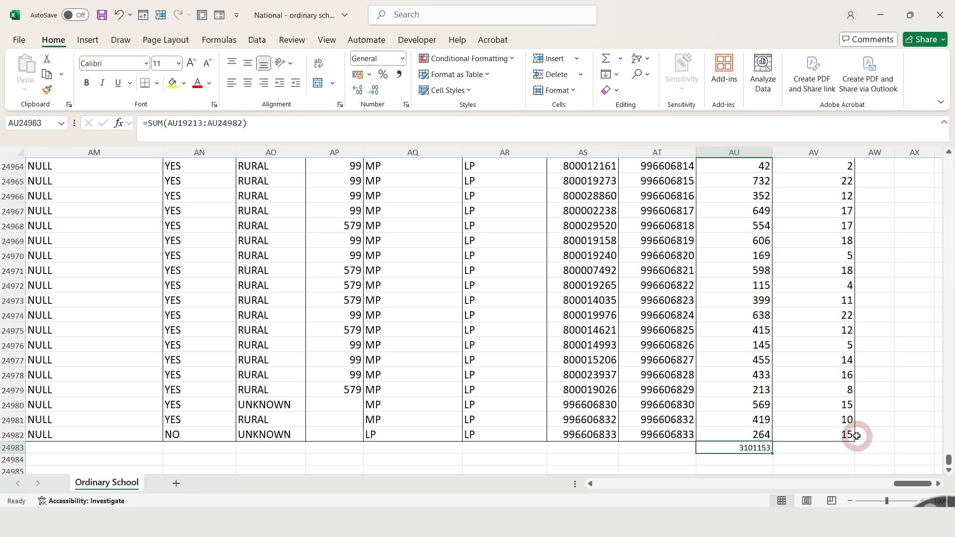
pyautogui.doubleClick(757, 448)
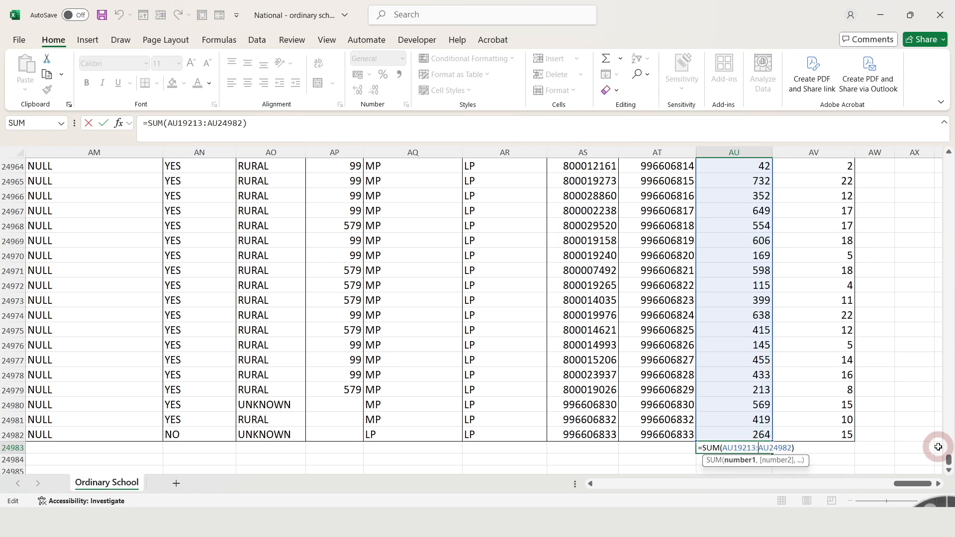
pyautogui.moveTo(948, 463); pyautogui.dragTo(948, 397)
pyautogui.scroll(20, 875, 343)
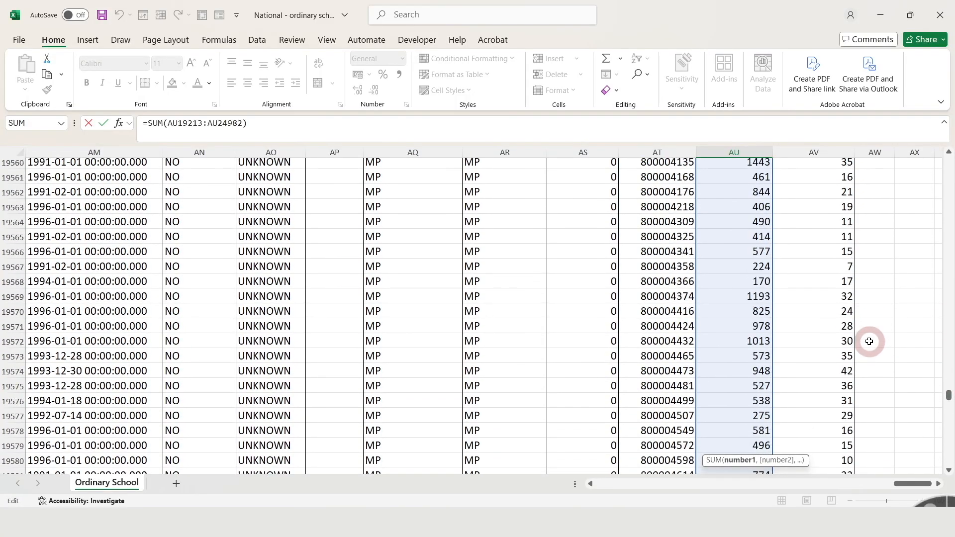
pyautogui.scroll(20, 869, 342)
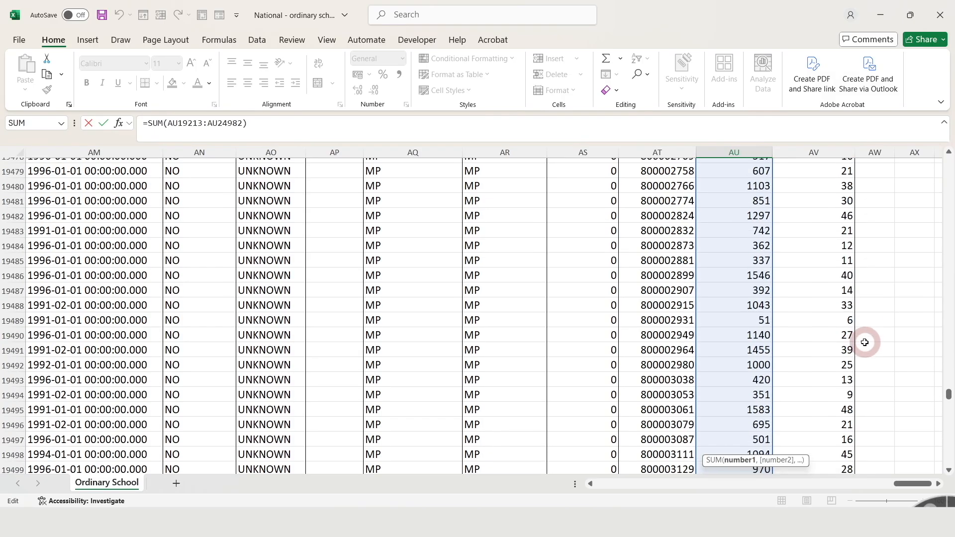
pyautogui.scroll(20, 849, 329)
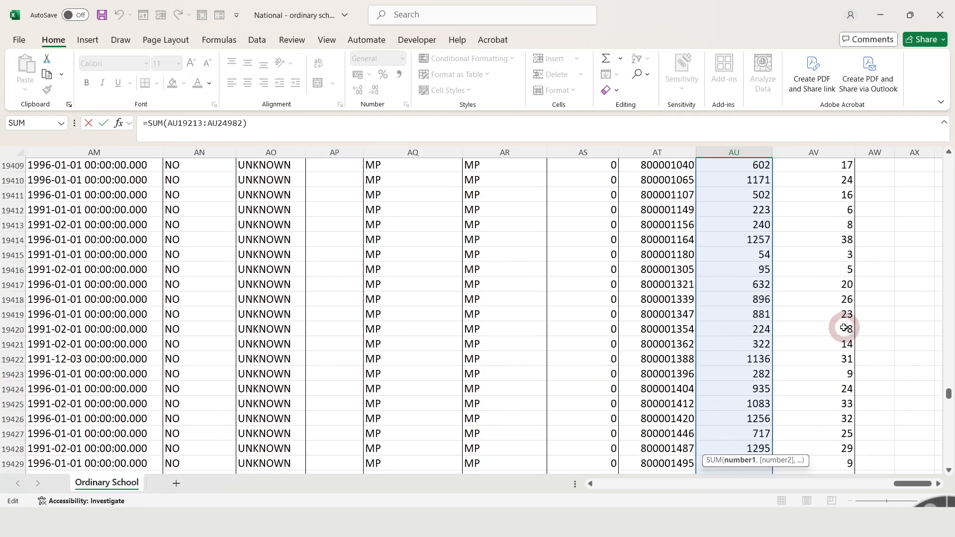
pyautogui.scroll(20, 843, 328)
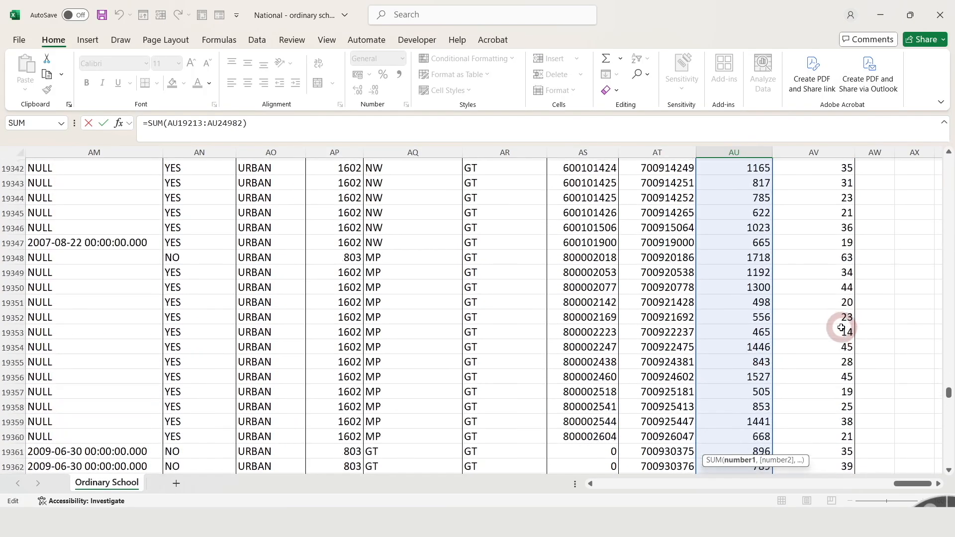
pyautogui.scroll(5, 812, 311)
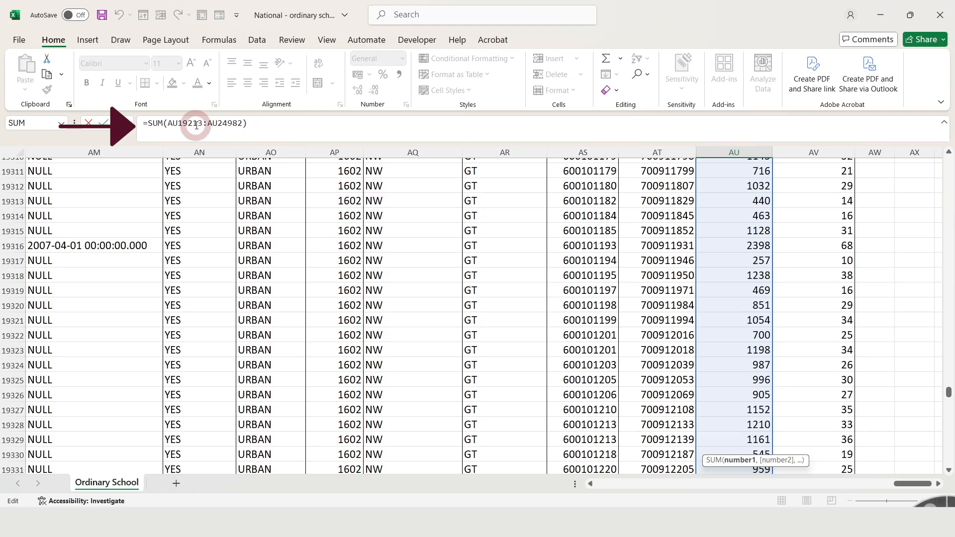
pyautogui.moveTo(945, 383); pyautogui.dragTo(872, 177)
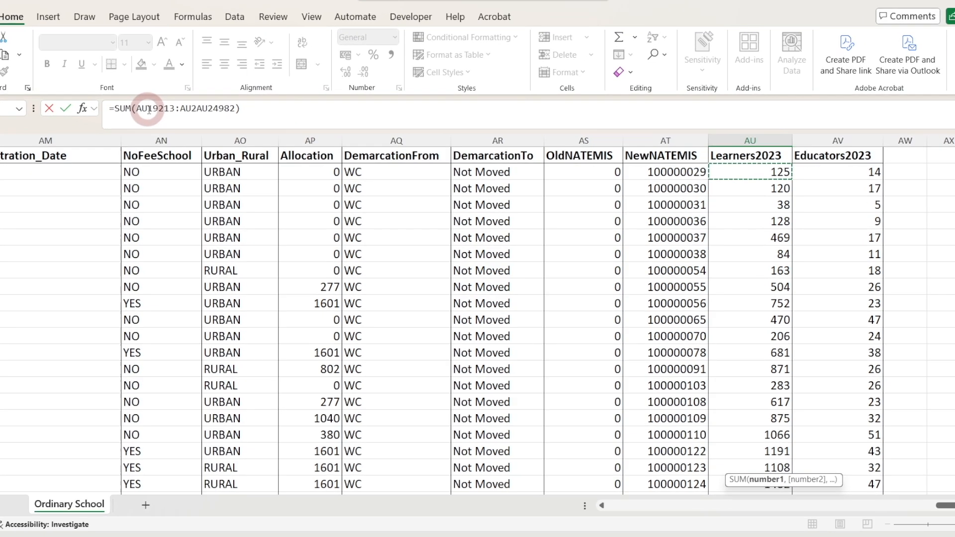
pyautogui.moveTo(177, 123); pyautogui.dragTo(197, 124)
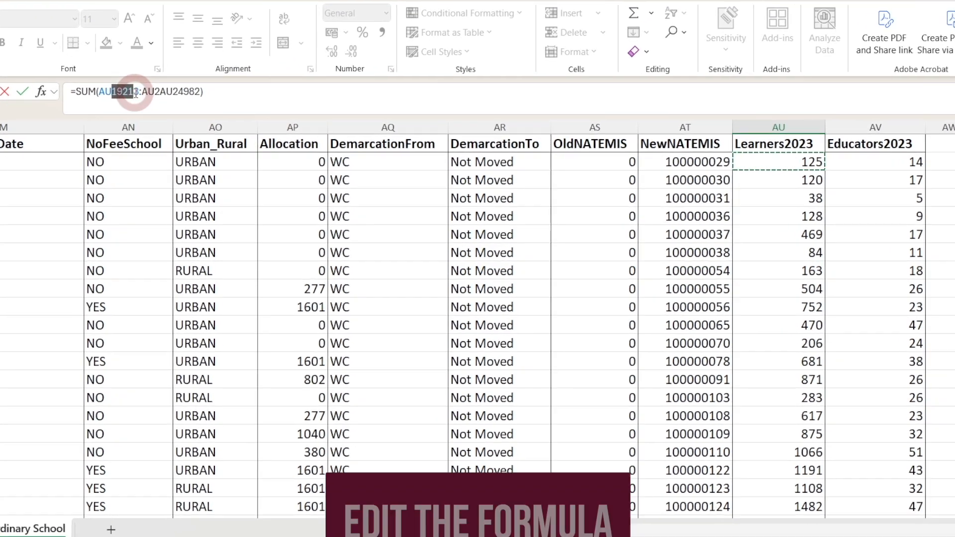
pyautogui.moveTo(136, 93); pyautogui.dragTo(138, 93)
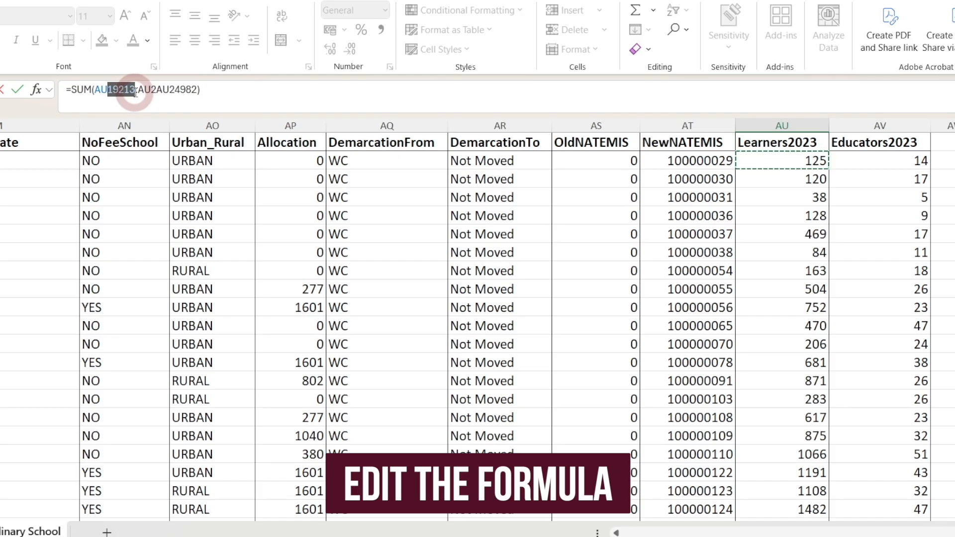
pyautogui.write('2')
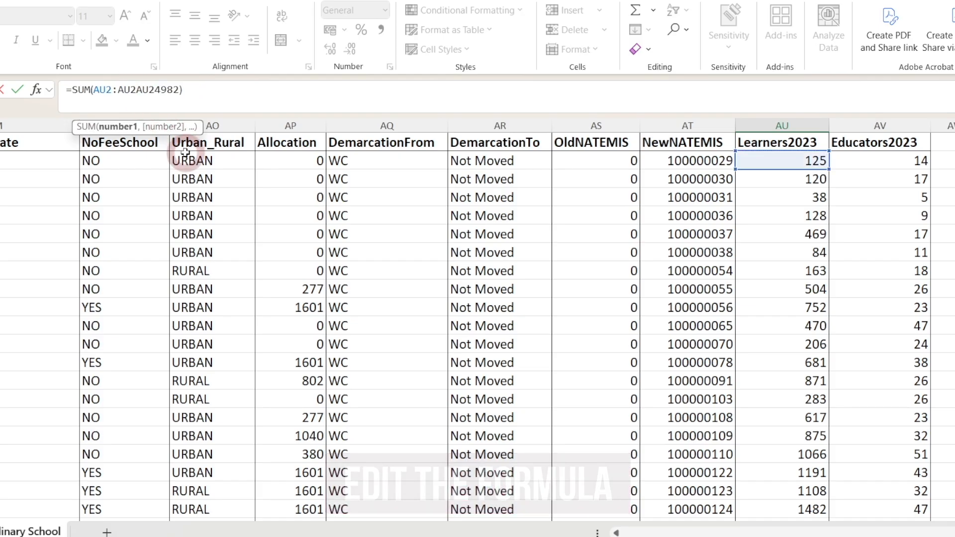
pyautogui.press('Left')
pyautogui.press('Left')
pyautogui.press('Left')
pyautogui.press('Left')
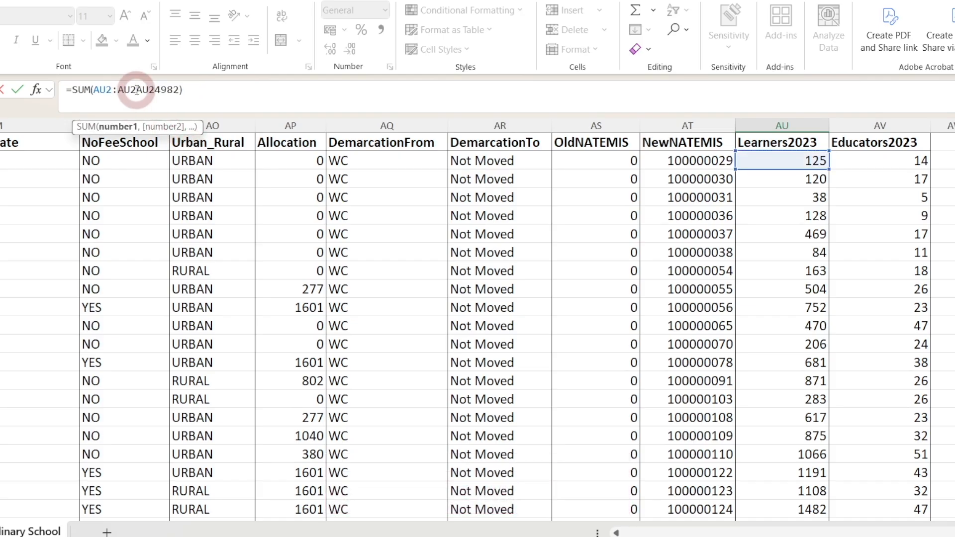
pyautogui.press('BackSpace')
pyautogui.press('BackSpace')
pyautogui.press('BackSpace')
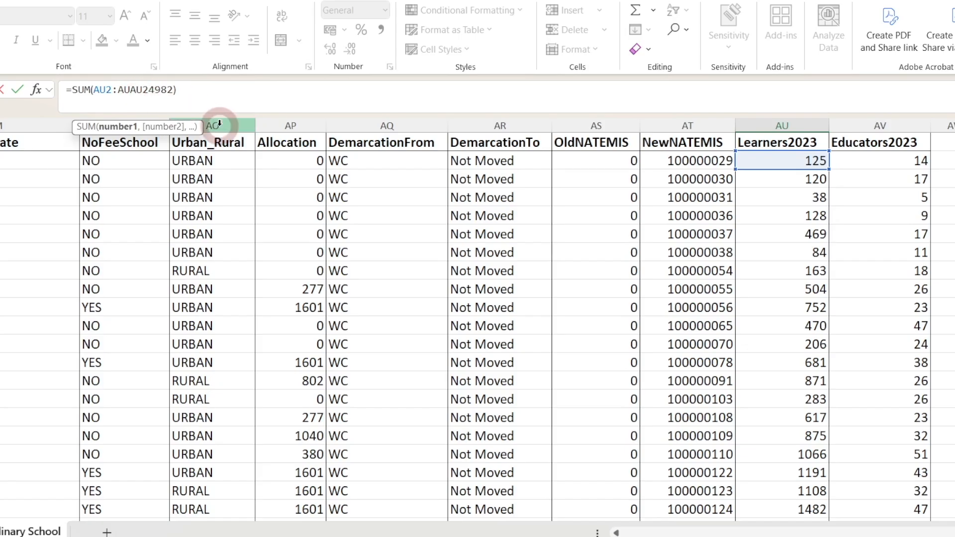
pyautogui.press('Return')
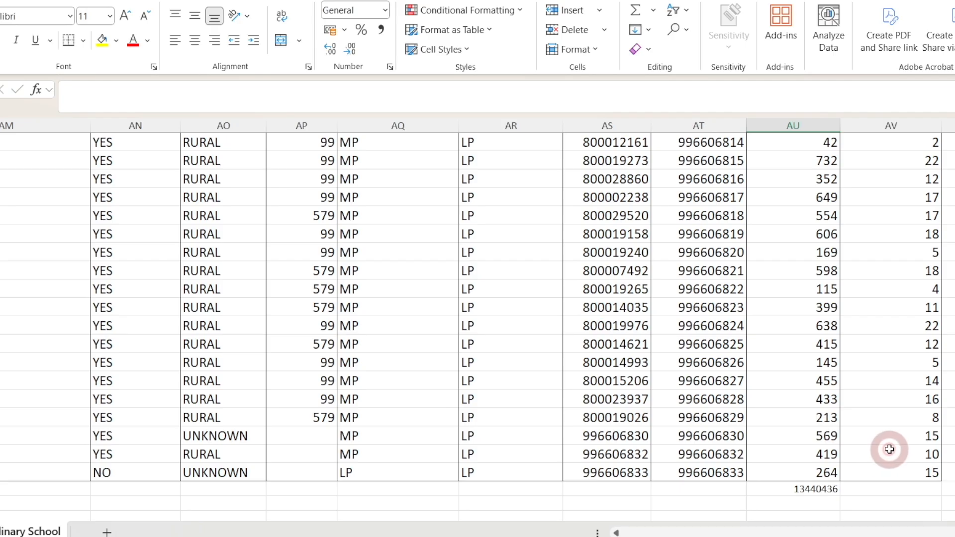
# - Undo the formula edit and the AutoSum in the Learners2023 total cell
pyautogui.click(813, 486)
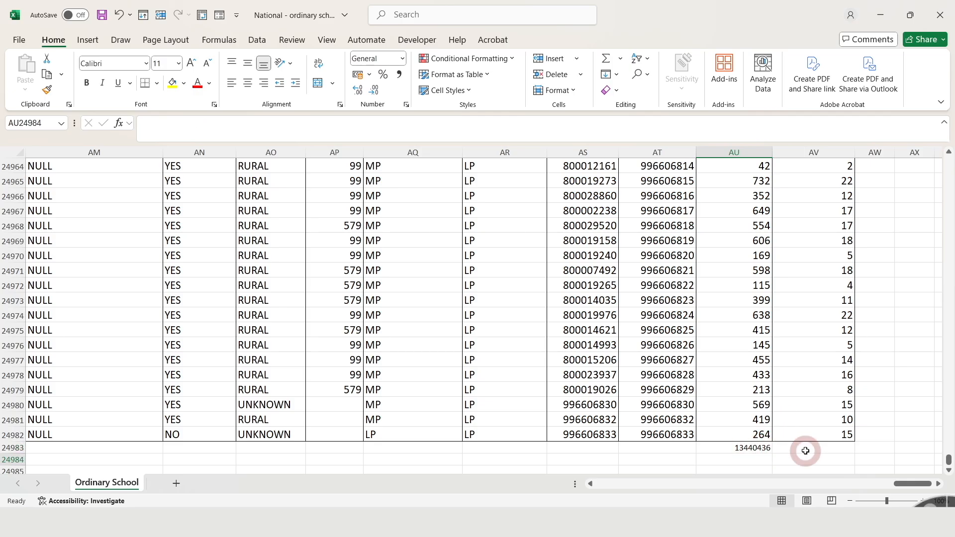
pyautogui.click(772, 449)
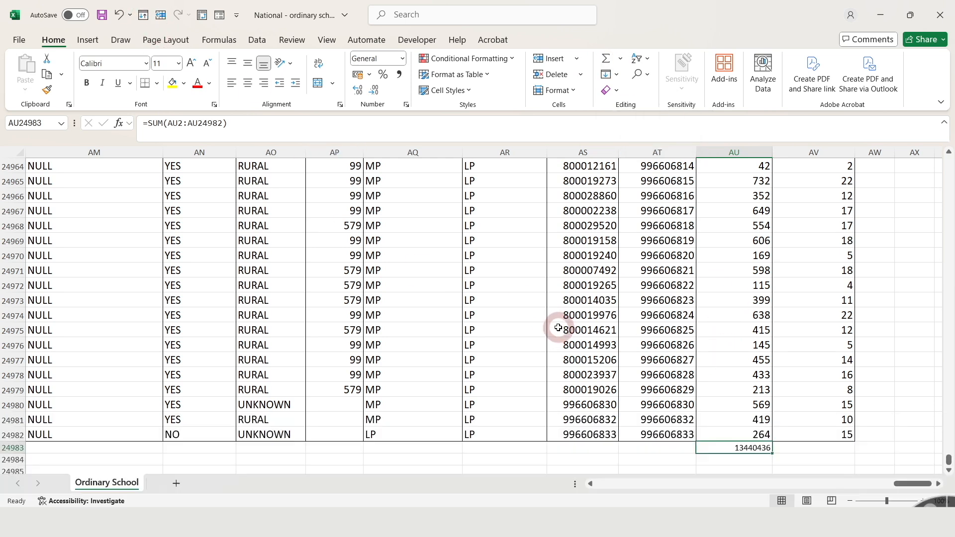
pyautogui.hotkey('ctrl', 'z')
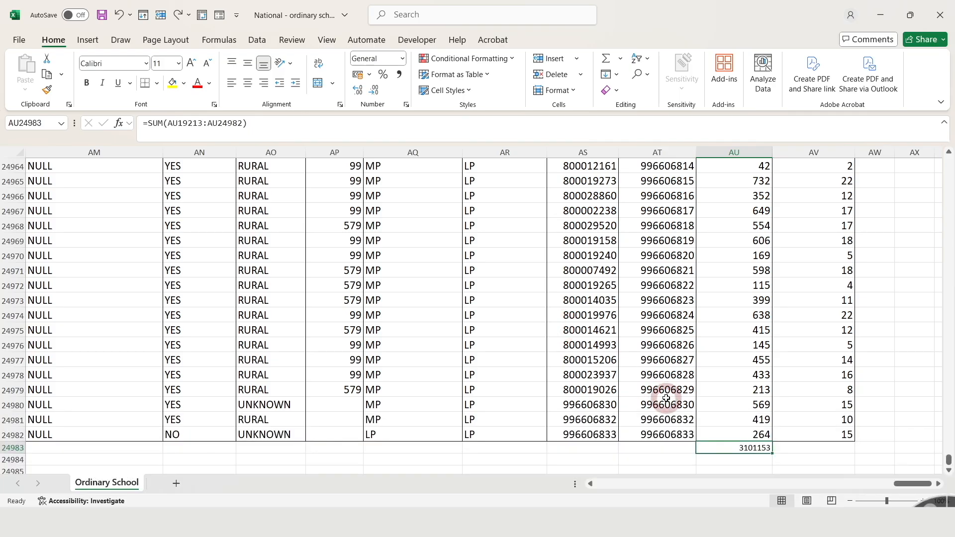
pyautogui.hotkey('ctrl', 'z')
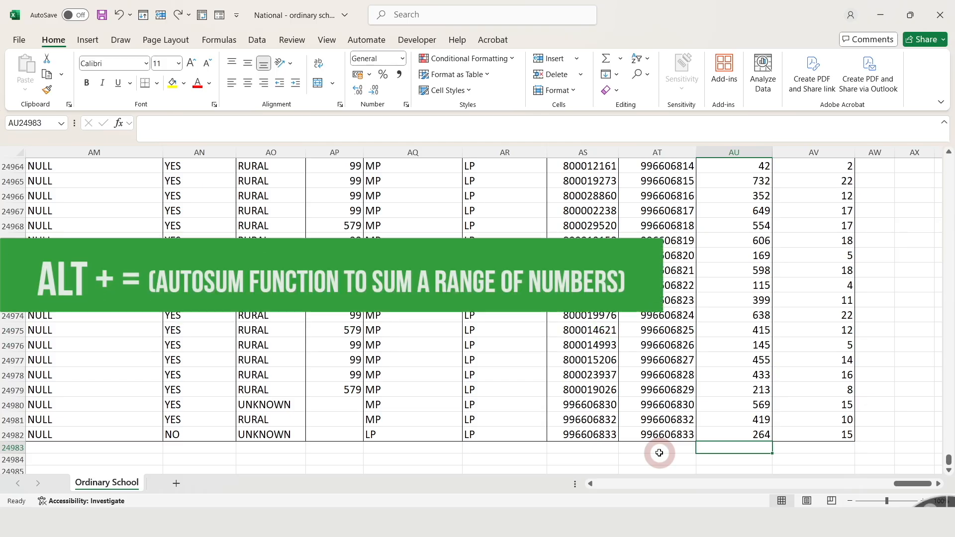
# - Insert an AutoSum below the Learners2023 column with its range set to AU2:AU24982
pyautogui.hotkey('alt', '=')
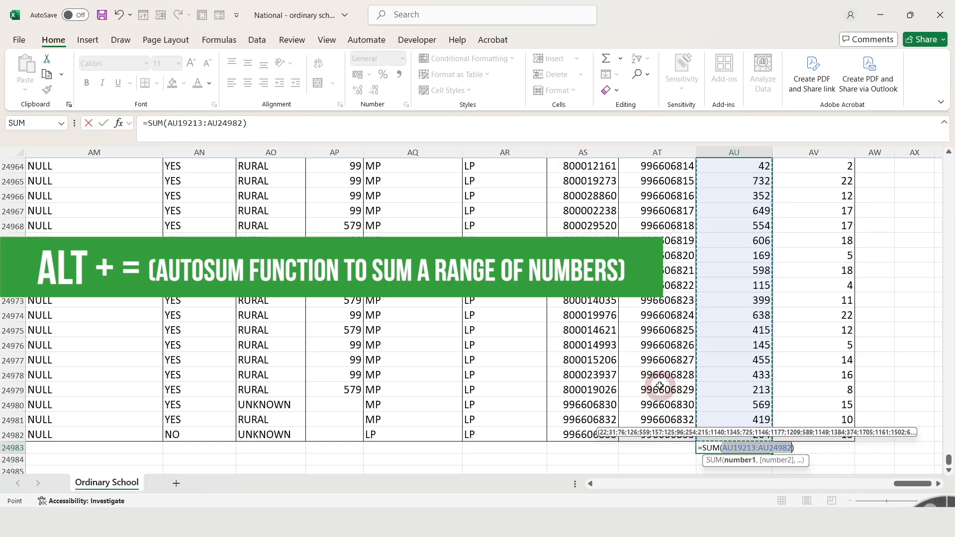
pyautogui.moveTo(205, 122); pyautogui.dragTo(178, 122)
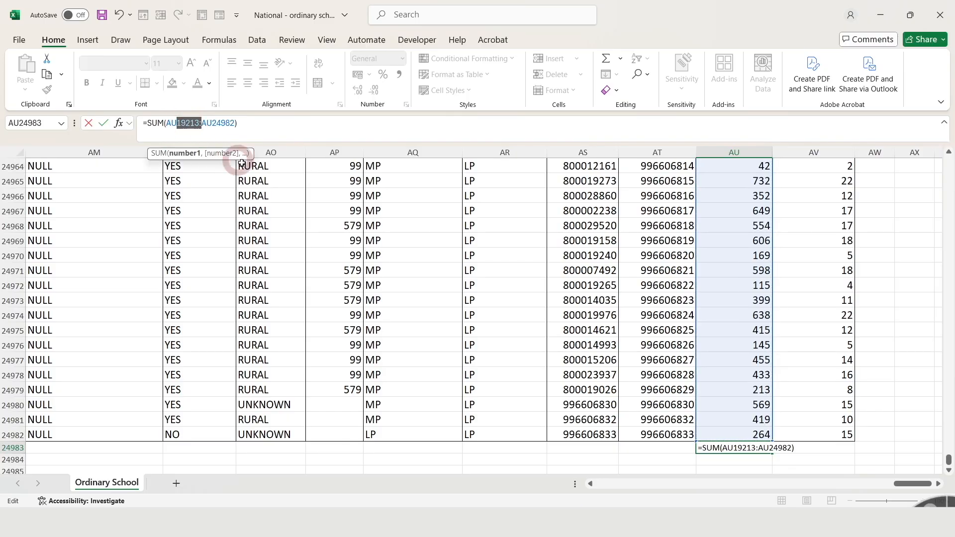
pyautogui.write('2')
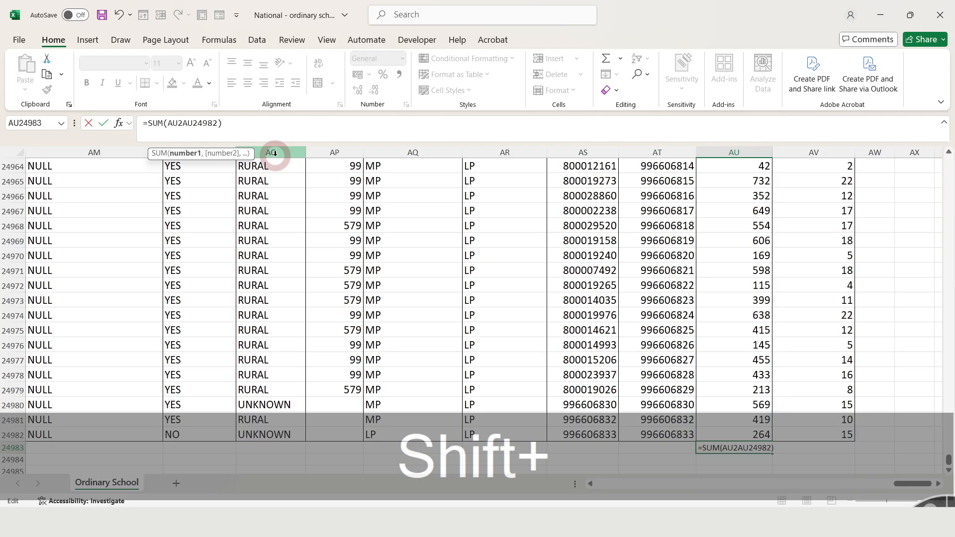
pyautogui.write(':')
pyautogui.press('Return')
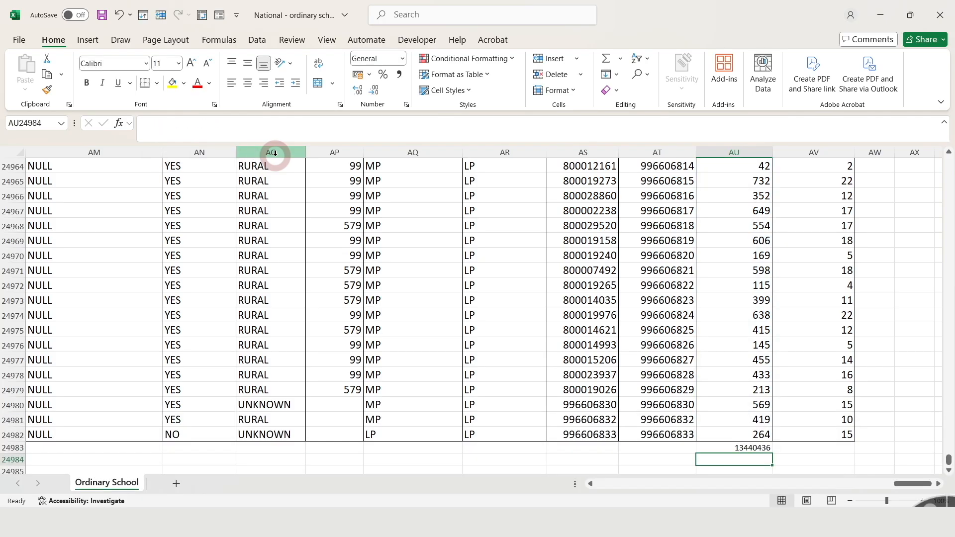
# - Fill the total formula across into the Educators2023 column
pyautogui.click(759, 448)
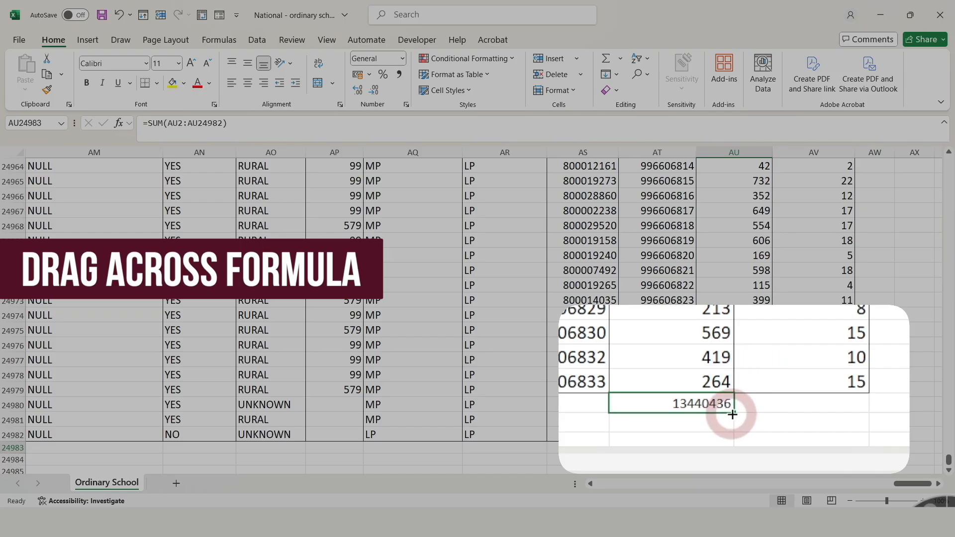
pyautogui.moveTo(773, 453); pyautogui.dragTo(854, 455)
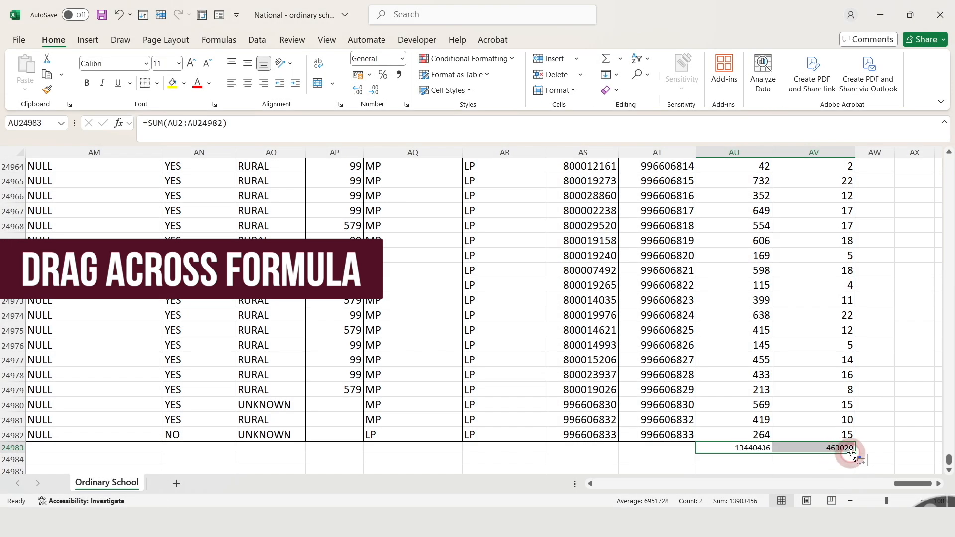
pyautogui.click(850, 451)
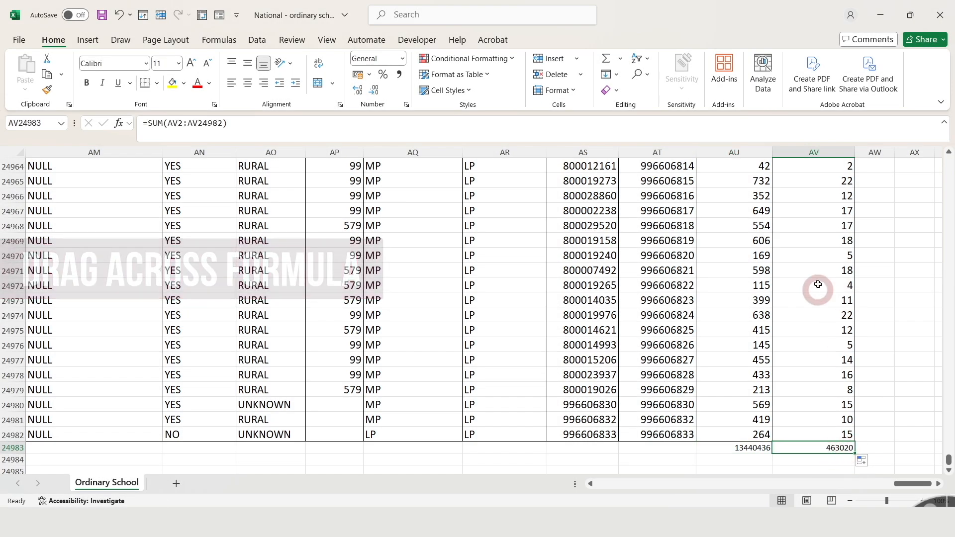
# - Check the Educators2023 sum formula's range up to the top of the column, then select both total cells
pyautogui.doubleClick(844, 445)
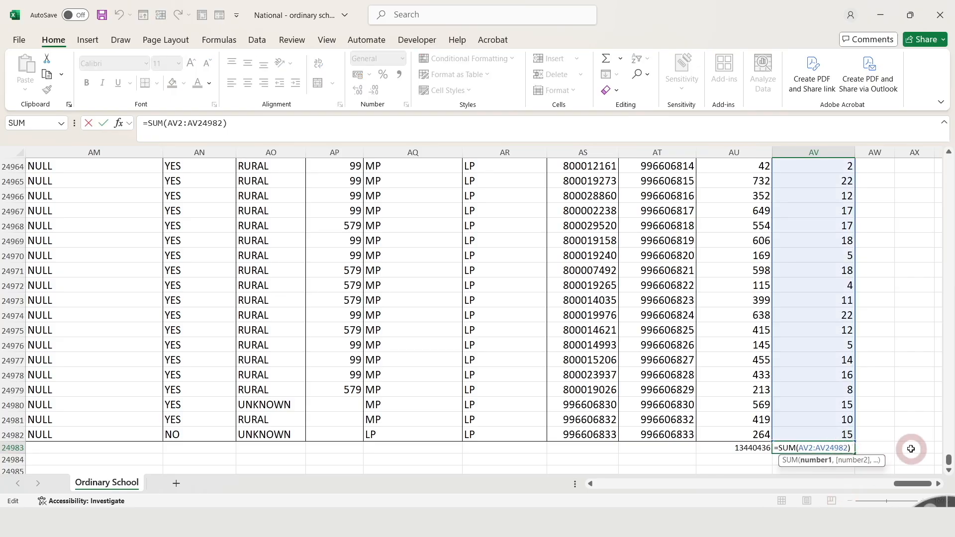
pyautogui.click(949, 460)
pyautogui.moveTo(949, 459); pyautogui.dragTo(947, 161)
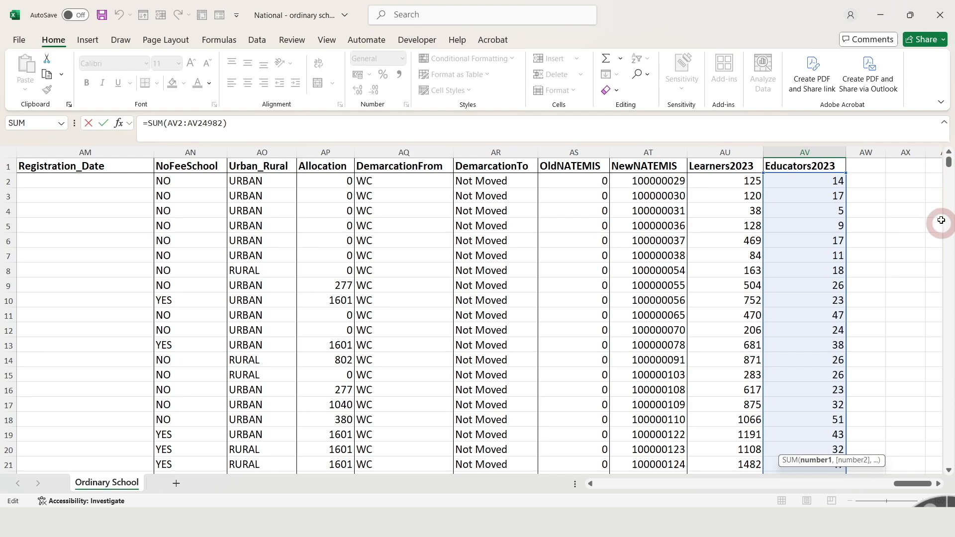
pyautogui.moveTo(949, 169); pyautogui.dragTo(943, 464)
pyautogui.press('Return')
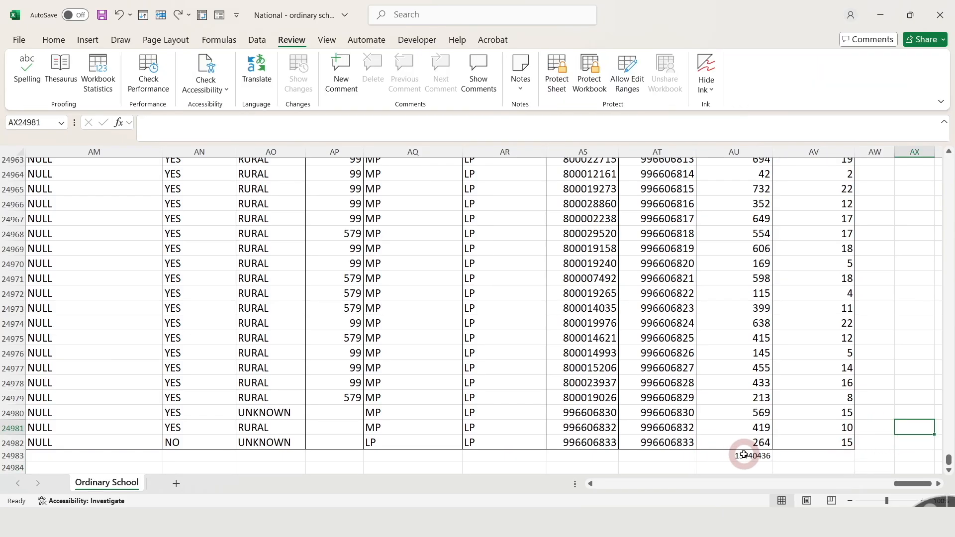
pyautogui.click(743, 455)
pyautogui.moveTo(771, 461); pyautogui.dragTo(829, 461)
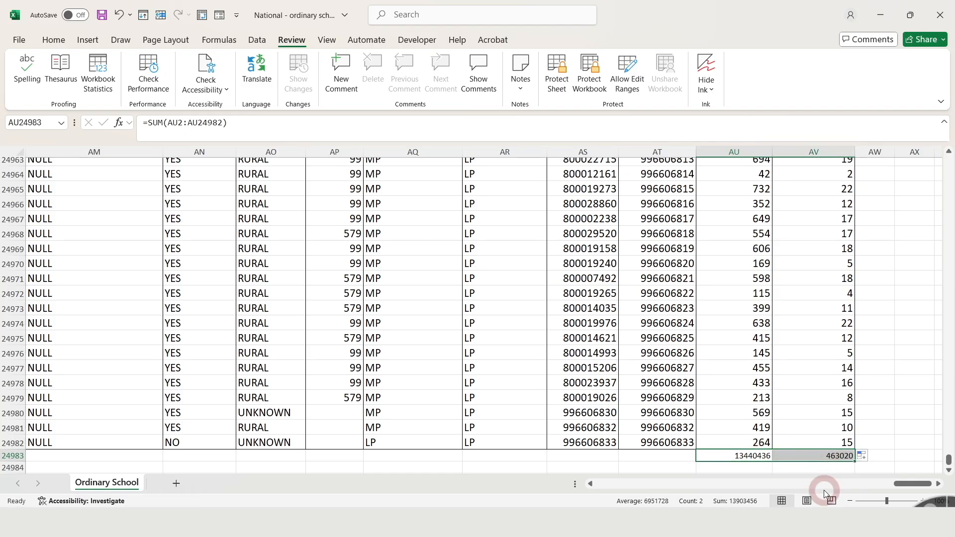
# - Undo the Educators2023 total and fill the total formula across into that cell again
pyautogui.click(118, 14)
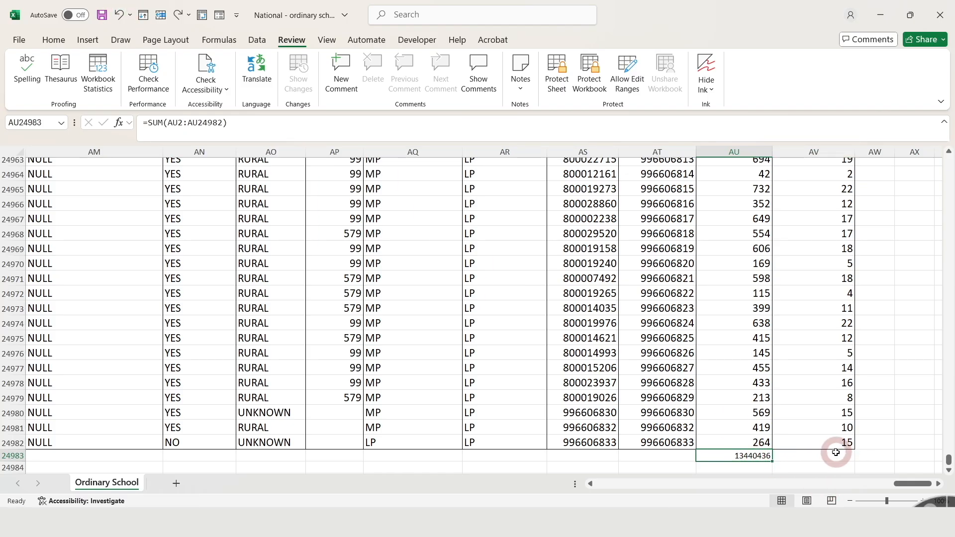
pyautogui.click(846, 456)
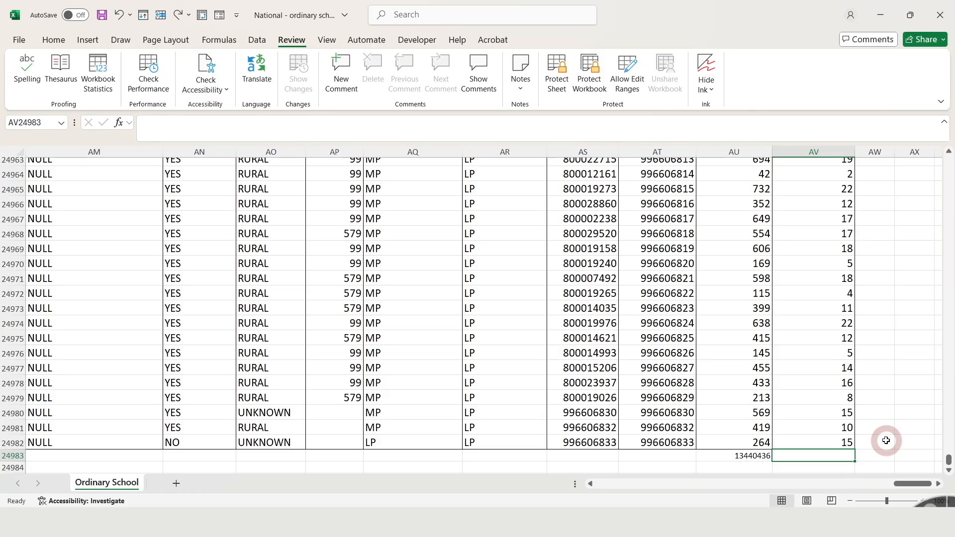
pyautogui.hotkey('ctrl', 'r')
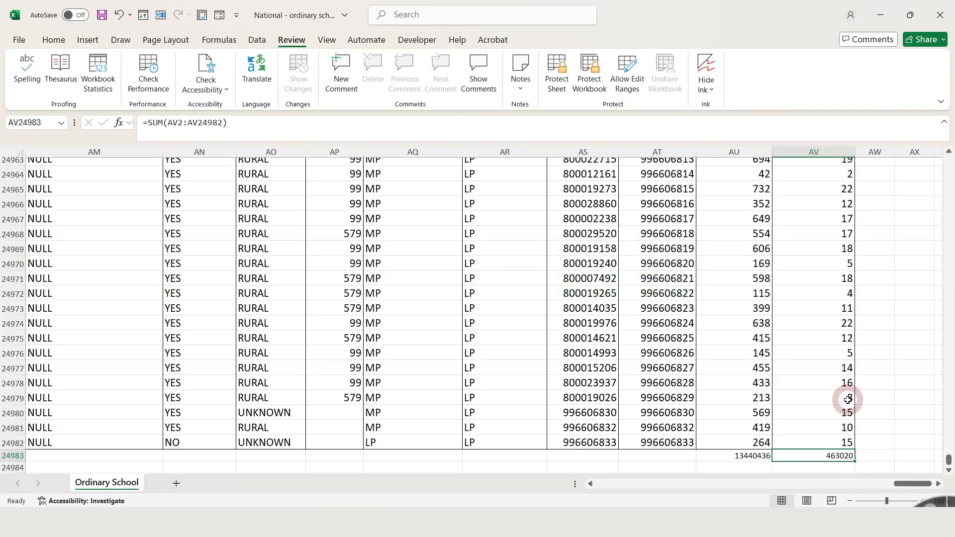
# - Add the header LER in the first empty column beside Educators2023
pyautogui.moveTo(949, 461); pyautogui.dragTo(942, 158)
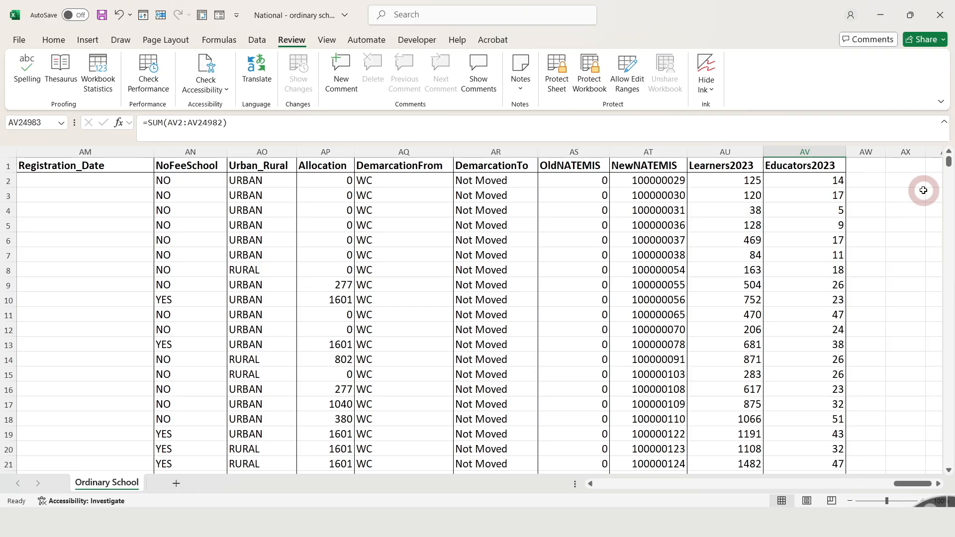
pyautogui.click(860, 166)
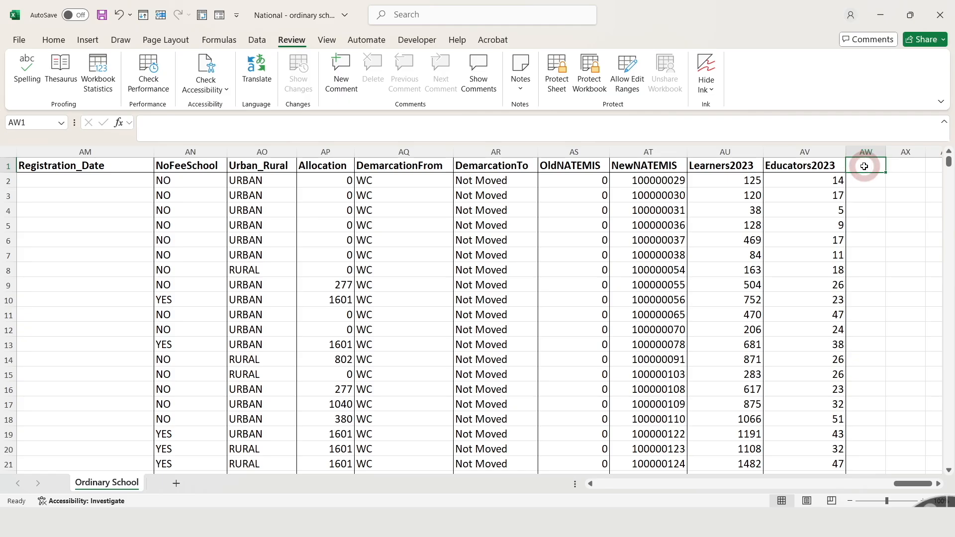
pyautogui.write('LER')
pyautogui.press('Return')
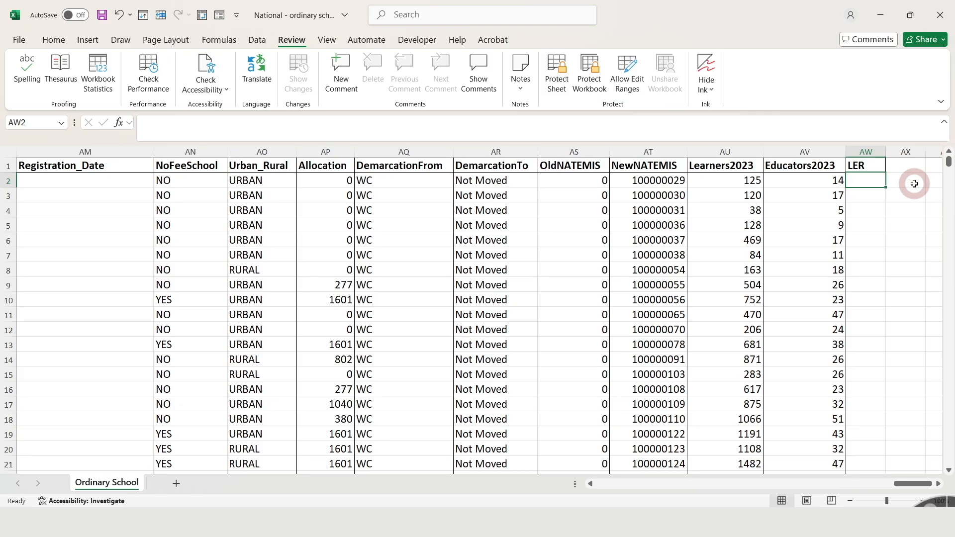
# - Enter a formula in AW2 dividing Learners2023 by Educators2023 (=AU2/AV2)
pyautogui.write('=')
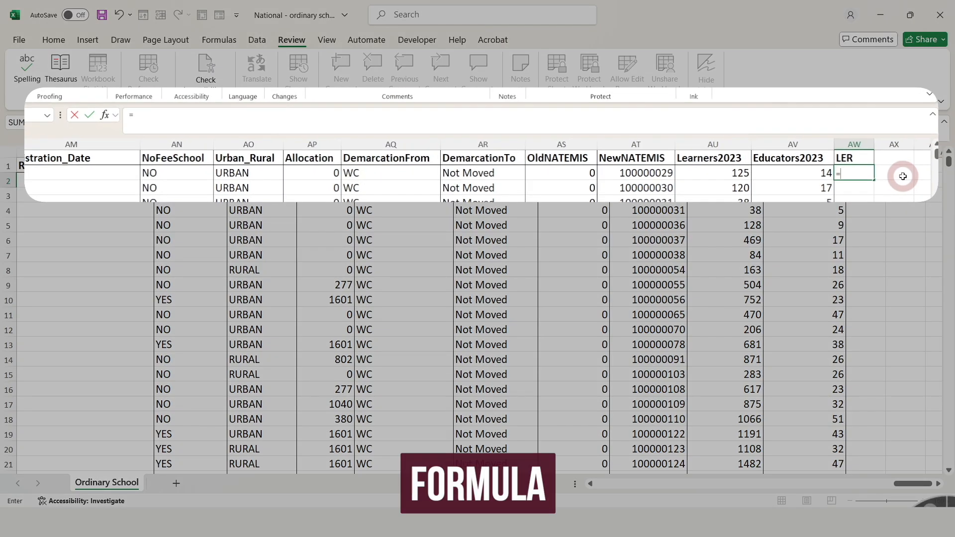
pyautogui.click(734, 174)
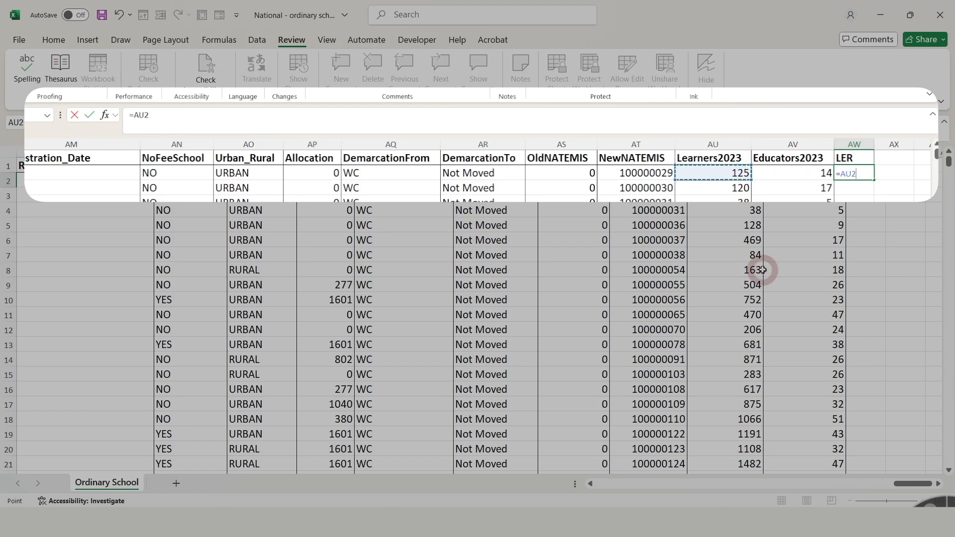
pyautogui.write('/')
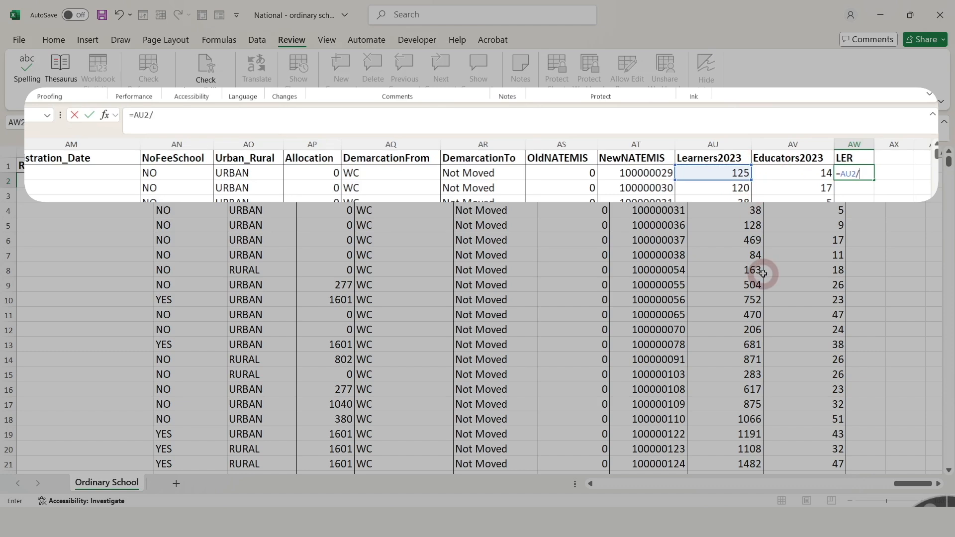
pyautogui.click(802, 172)
pyautogui.press('Return')
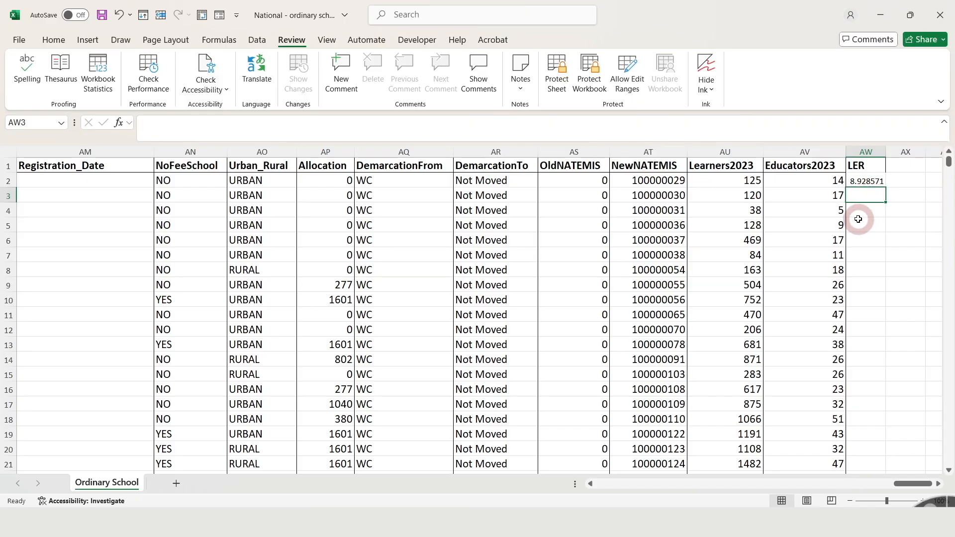
# - Drag the LER formula down a few rows and undo that fill
pyautogui.click(877, 182)
pyautogui.moveTo(886, 188); pyautogui.dragTo(884, 333)
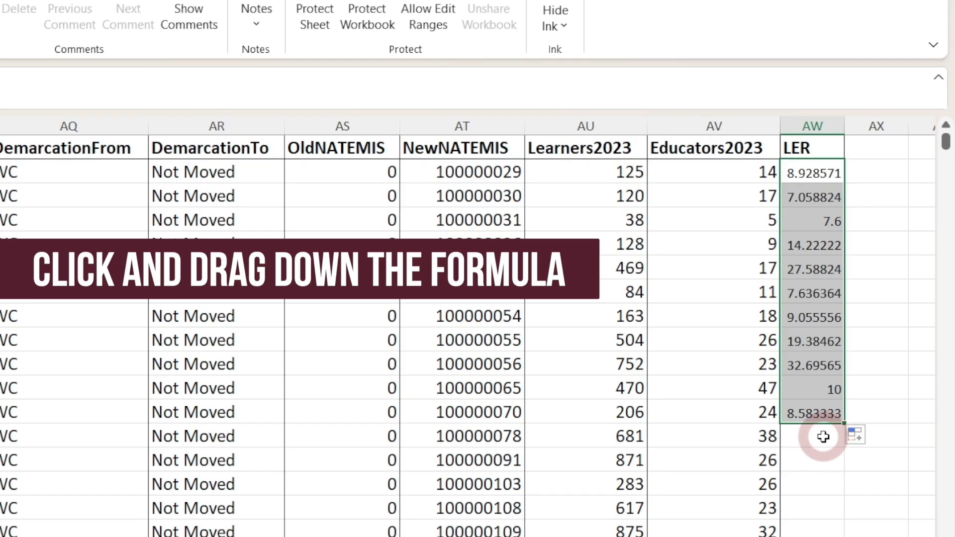
pyautogui.hotkey('ctrl', 'z')
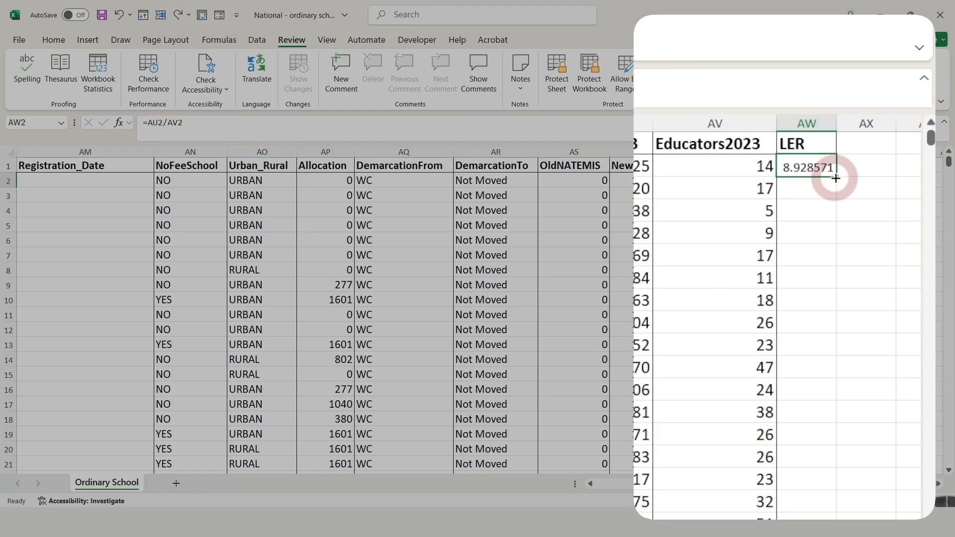
# - Fill the LER formula down the entire column to the last data row
pyautogui.doubleClick(836, 178)
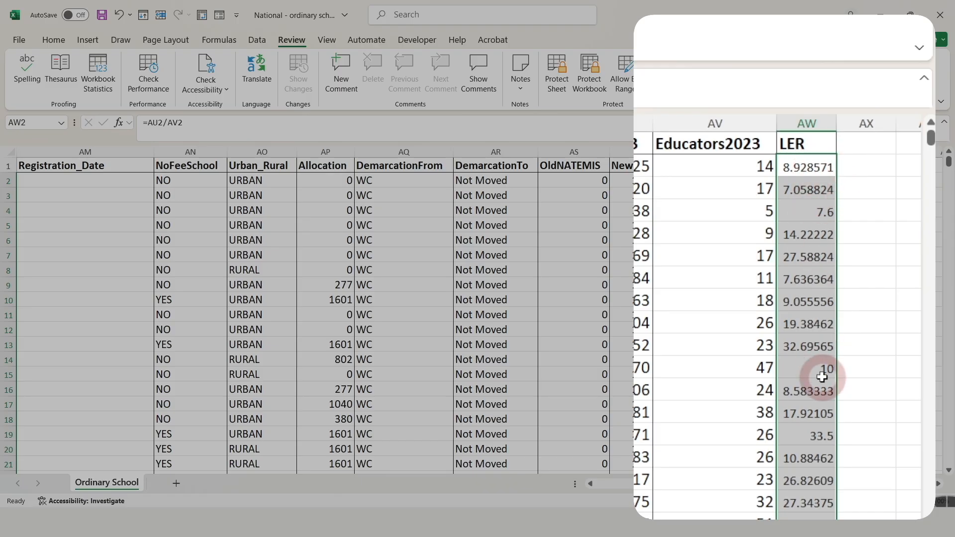
pyautogui.scroll(-20, 822, 377)
pyautogui.scroll(6, 819, 334)
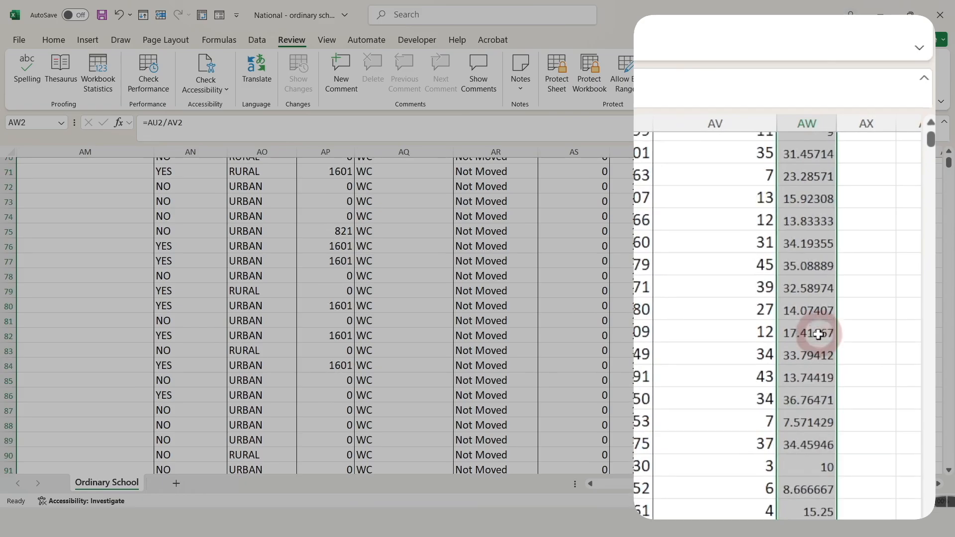
# - Open the LER formula in row 76 to check its cell references
pyautogui.click(866, 247)
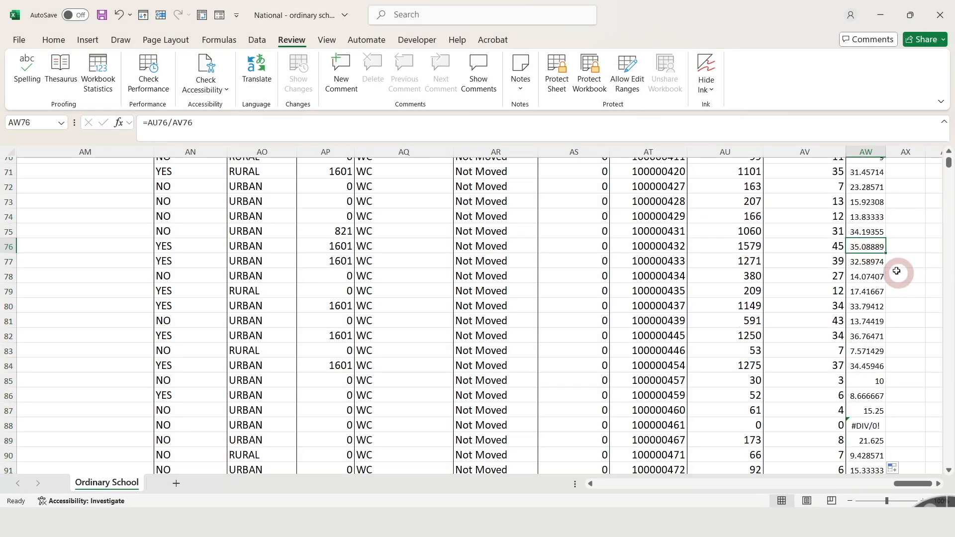
pyautogui.doubleClick(866, 247)
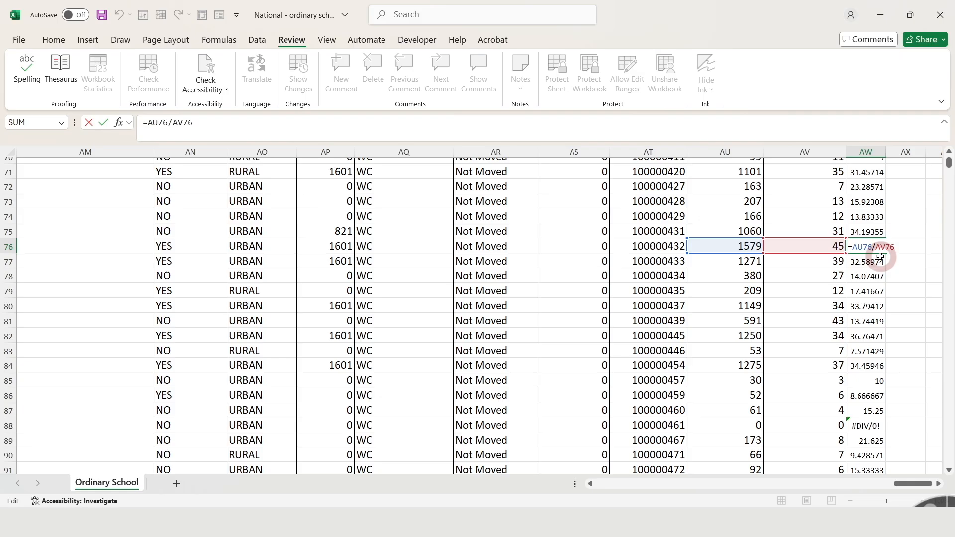
pyautogui.press('Return')
pyautogui.moveTo(948, 159); pyautogui.dragTo(948, 157)
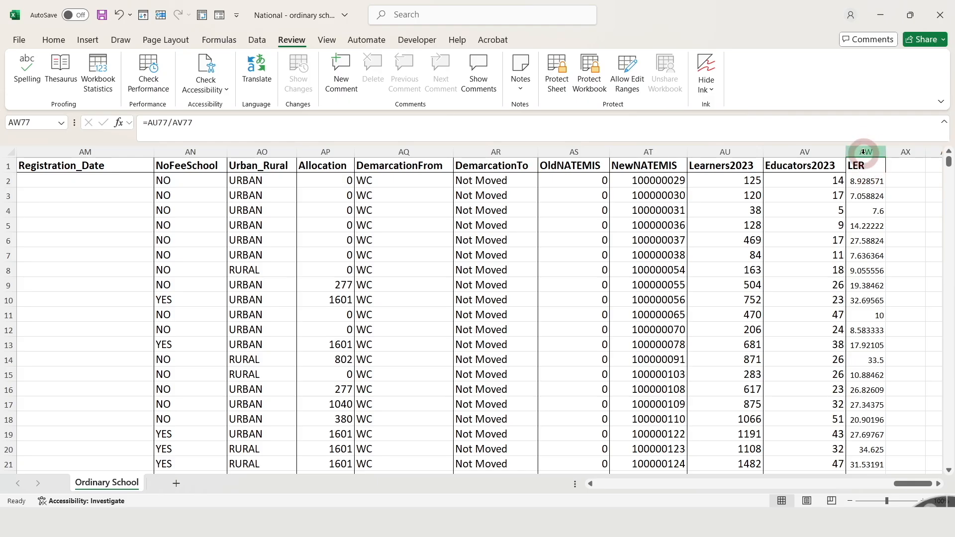
# - Select the LER values from AW2 to the bottom and reduce them to two decimal places
pyautogui.click(865, 181)
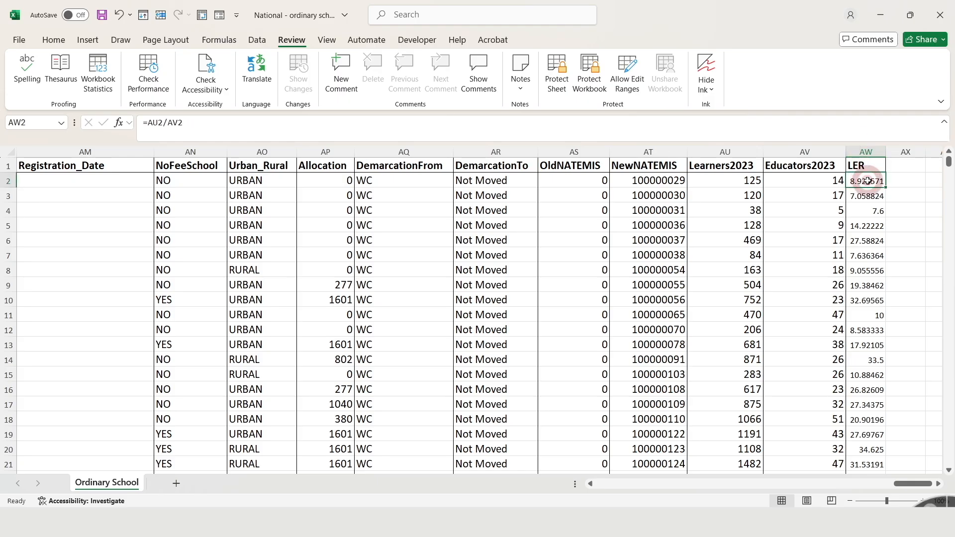
pyautogui.hotkey('shift', 'Down')
pyautogui.hotkey('ctrl', 'shift', 'Down')
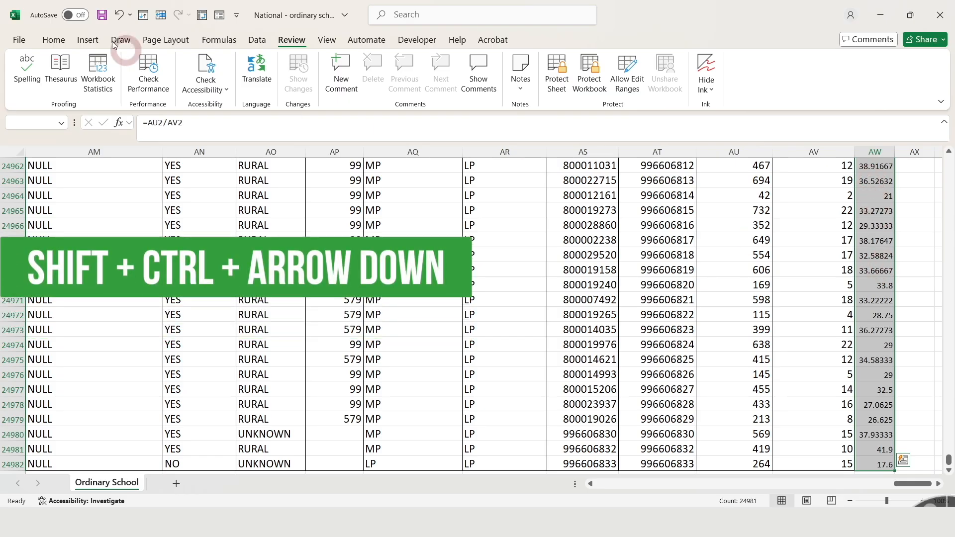
pyautogui.click(64, 40)
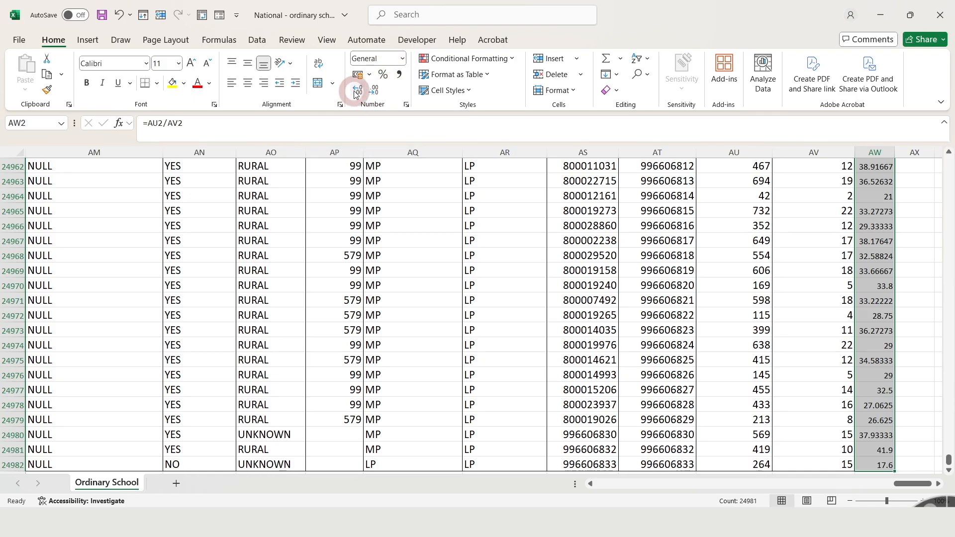
pyautogui.click(376, 93)
pyautogui.click(376, 93)
pyautogui.click(375, 92)
pyautogui.click(376, 92)
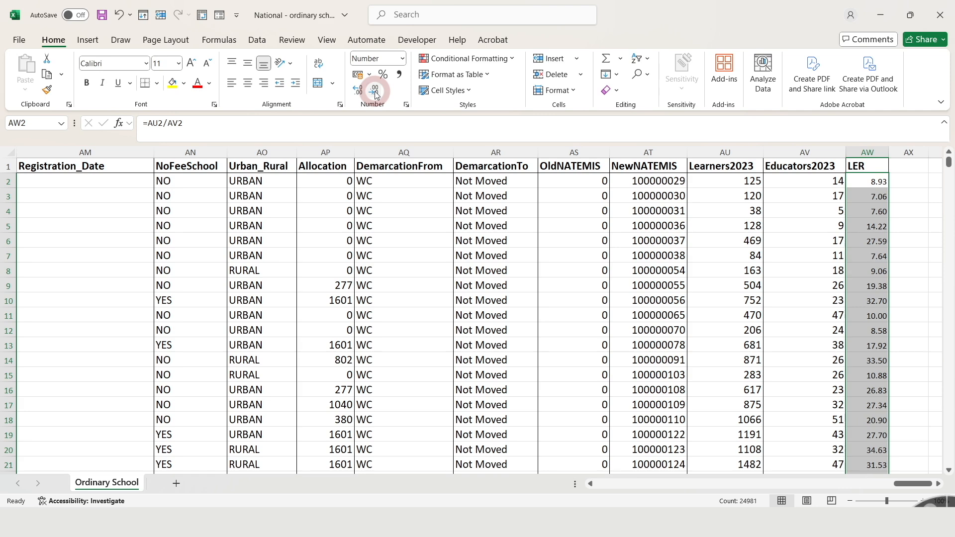
# - Add the header LER>=40 in the next column
pyautogui.click(907, 168)
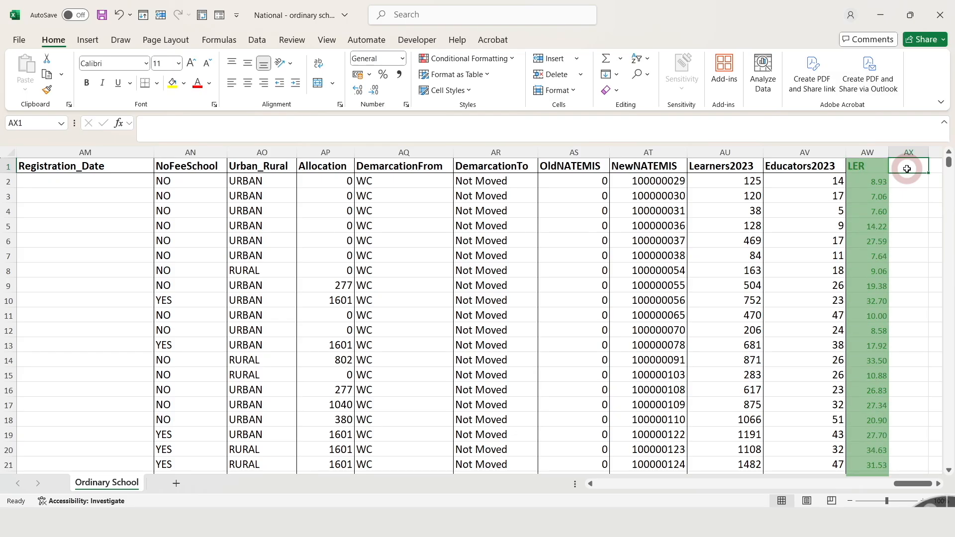
pyautogui.click(938, 484)
pyautogui.write('LER>=40')
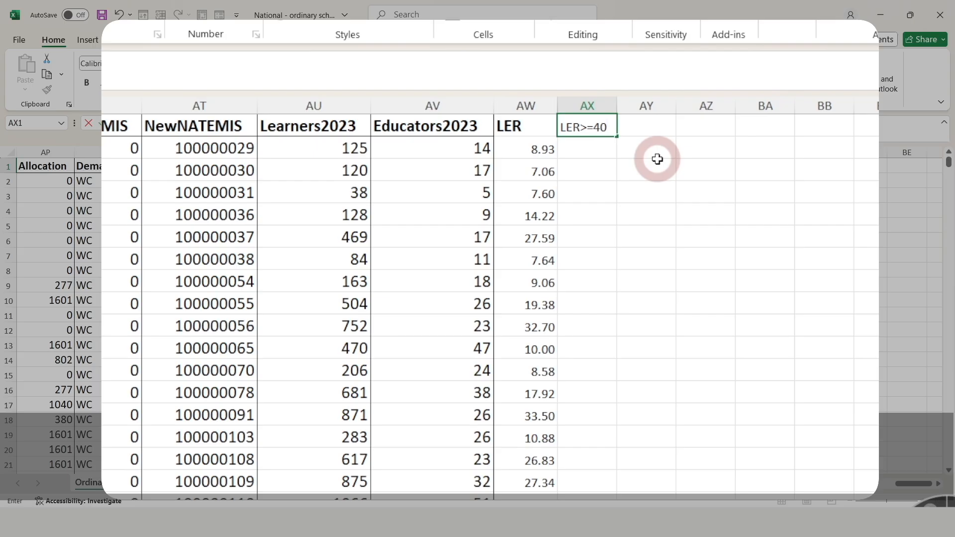
pyautogui.press('Return')
# - Enter =IF(AW2>=40, "YES", "NO") in AX2 to flag schools whose LER is at least 40
pyautogui.write('=')
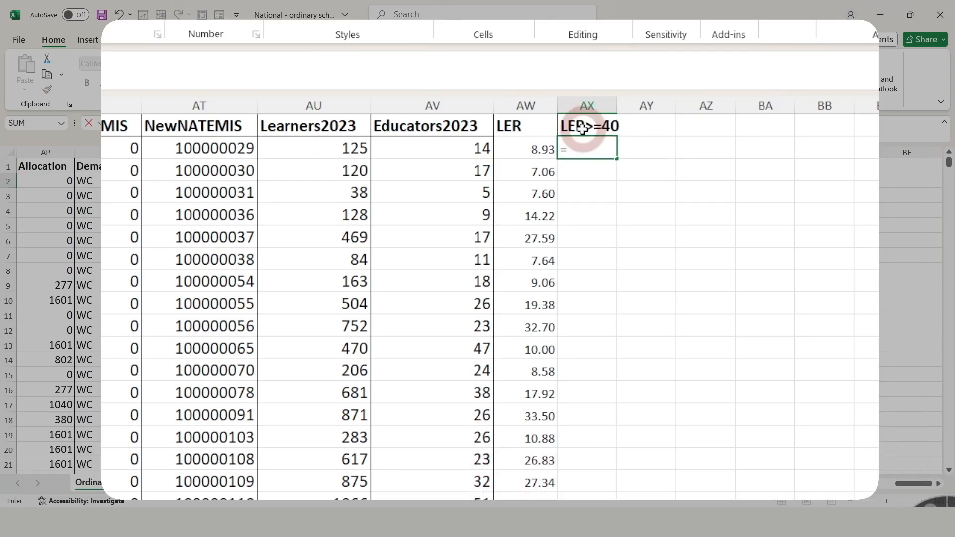
pyautogui.write('IF')
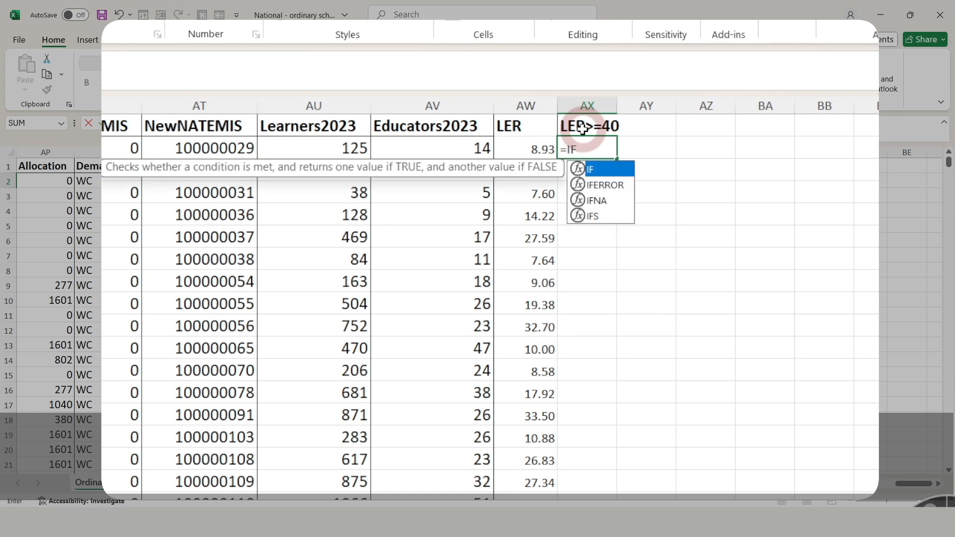
pyautogui.write('(')
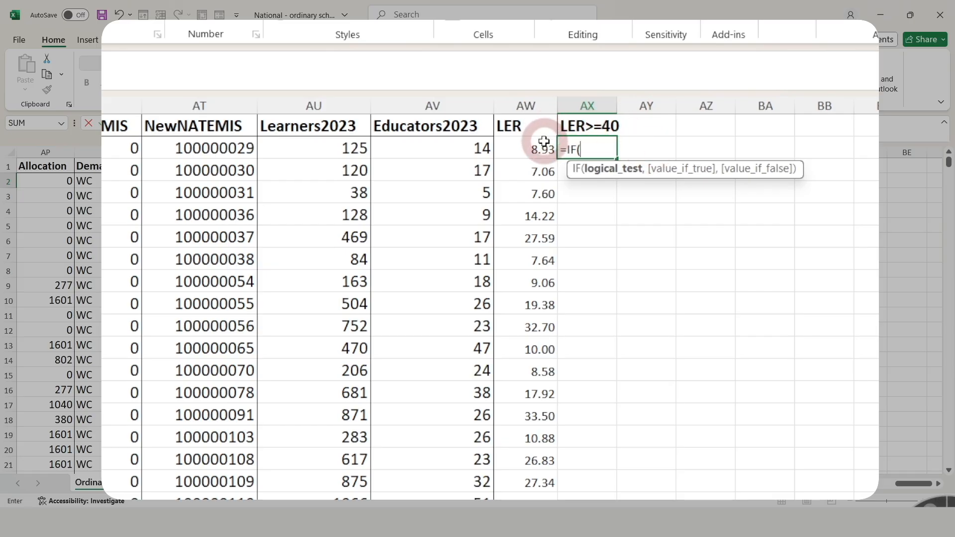
pyautogui.click(538, 95)
pyautogui.click(535, 146)
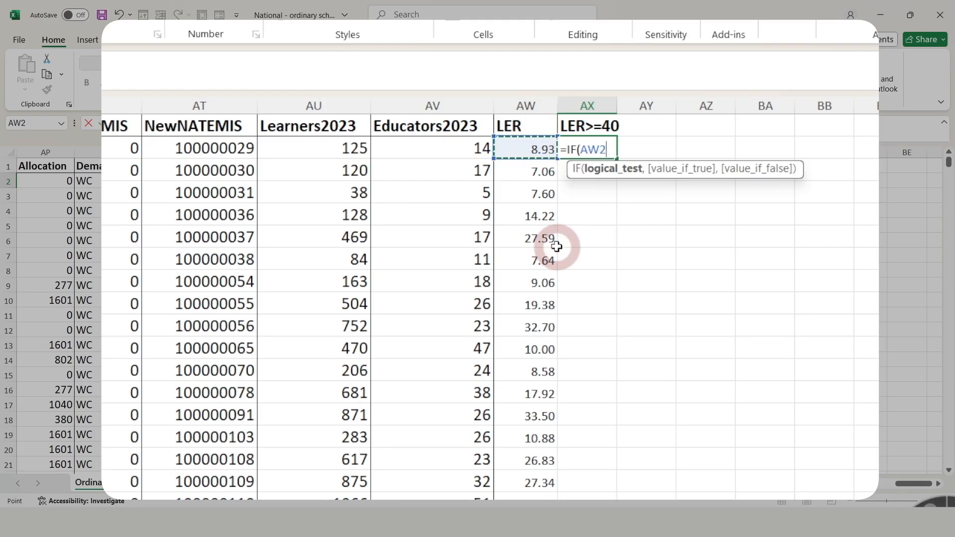
pyautogui.write('>')
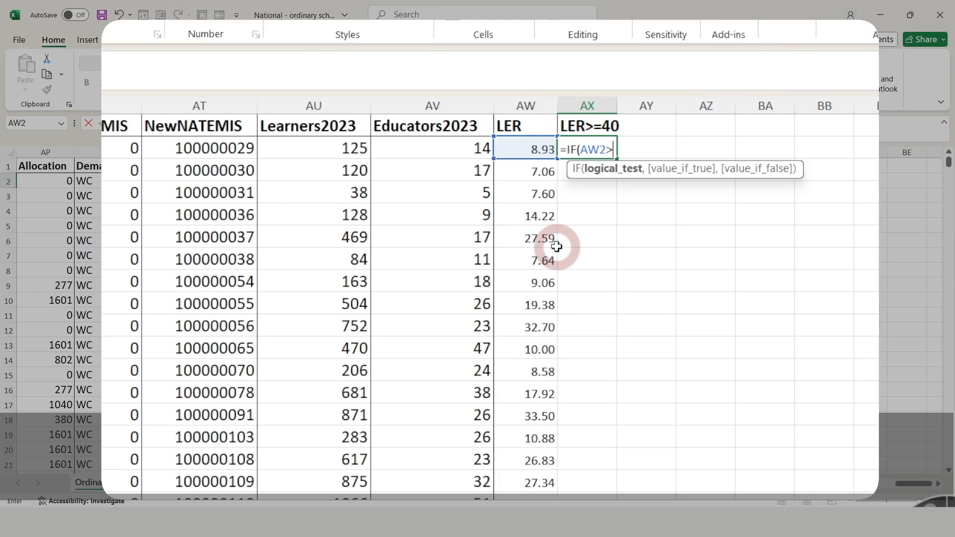
pyautogui.write('=40')
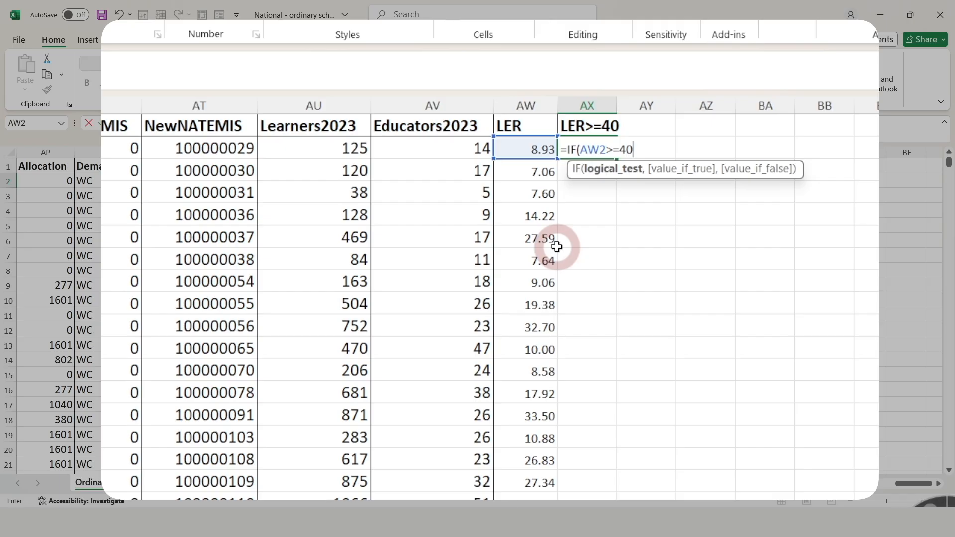
pyautogui.write(',')
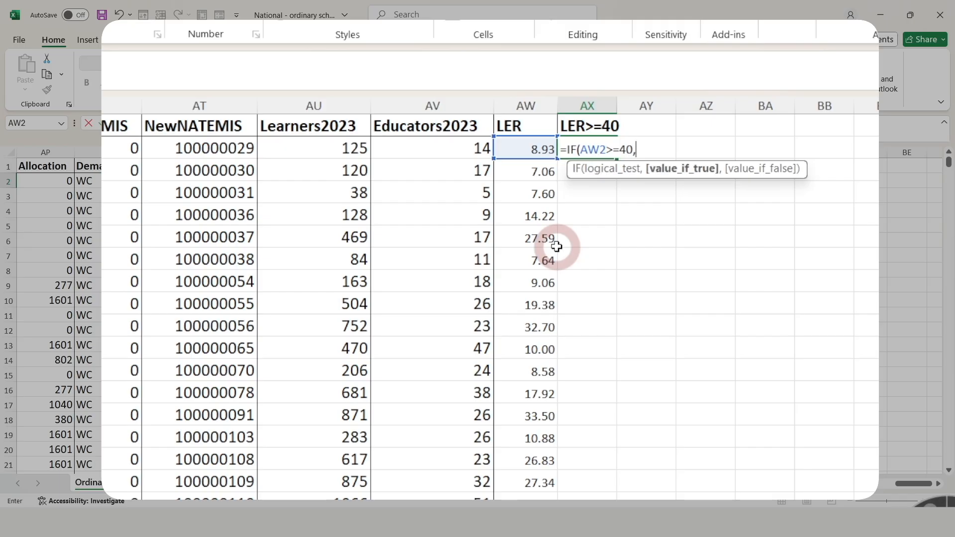
pyautogui.write(' "')
pyautogui.write(', "NO')
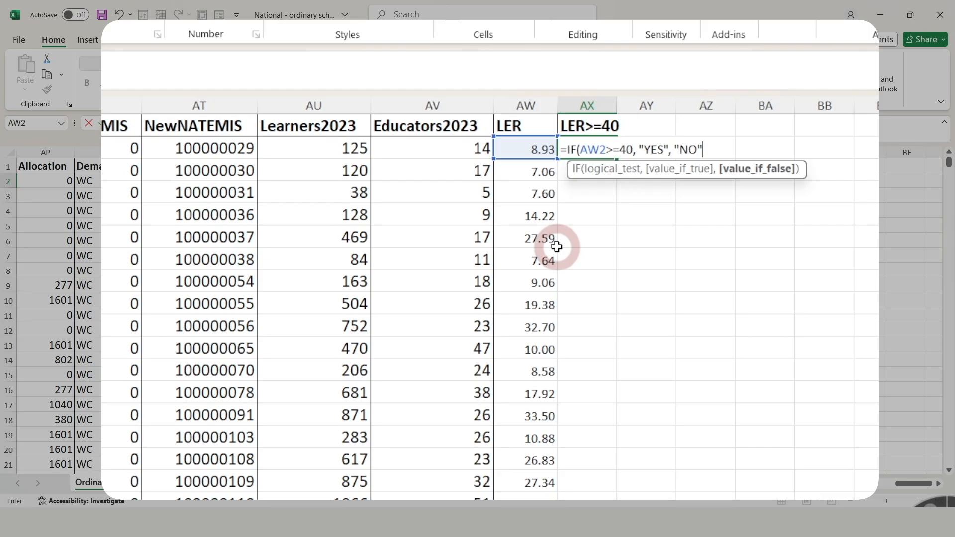
pyautogui.write(')')
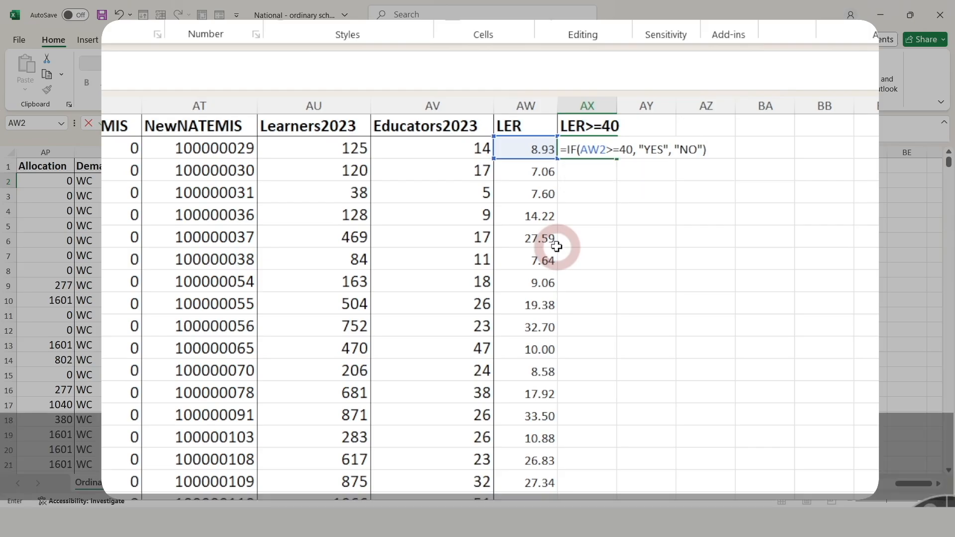
pyautogui.press('Return')
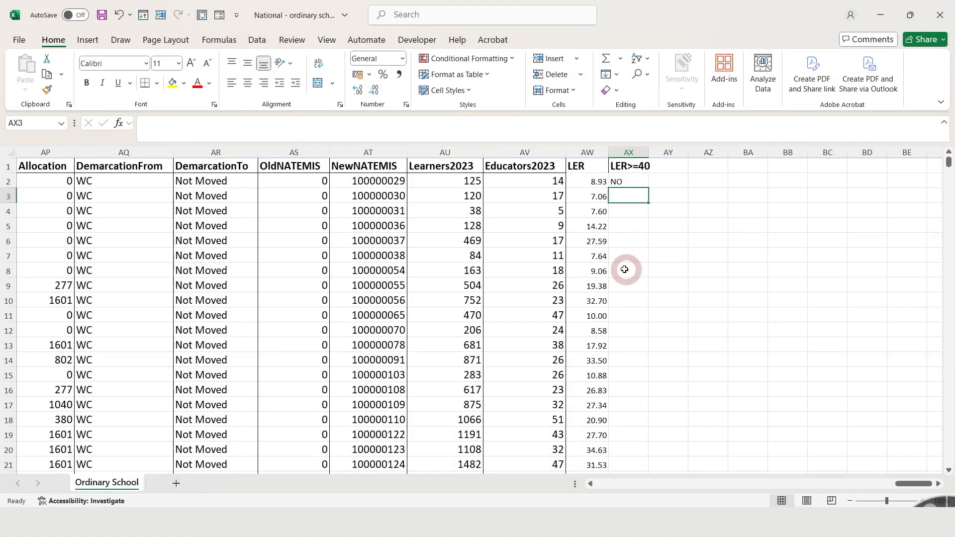
pyautogui.click(627, 180)
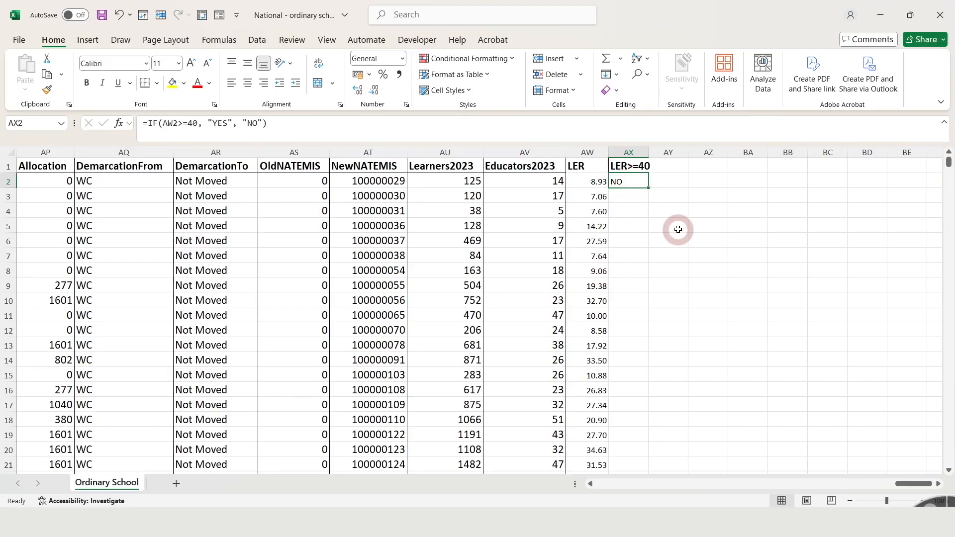
pyautogui.click(598, 182)
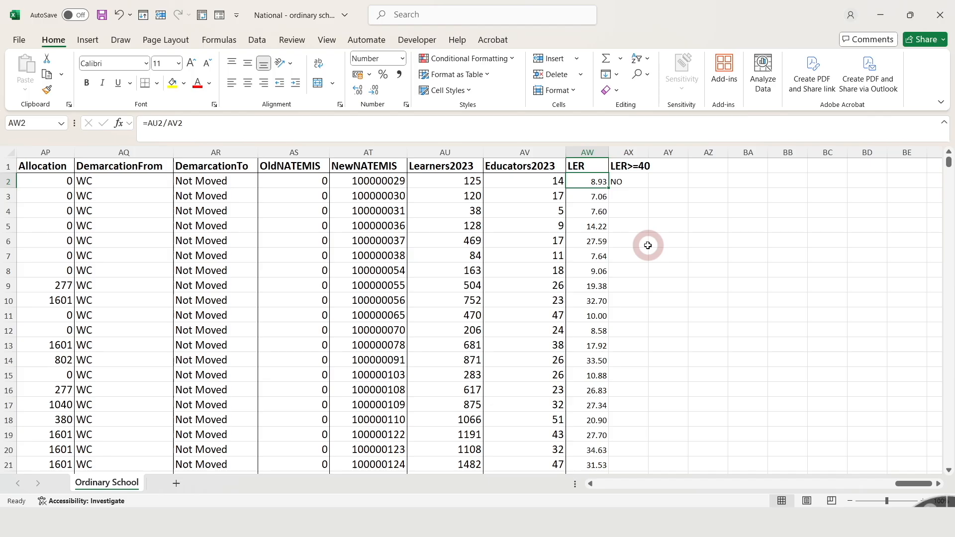
# - Fill the LER>=40 formula down the whole column and check the flags against the LER values around row 132
pyautogui.click(641, 182)
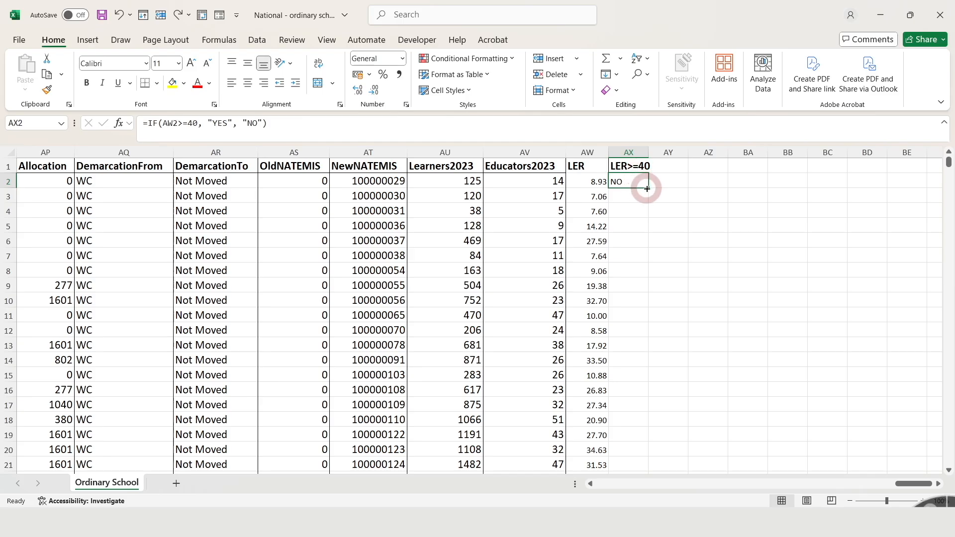
pyautogui.doubleClick(647, 188)
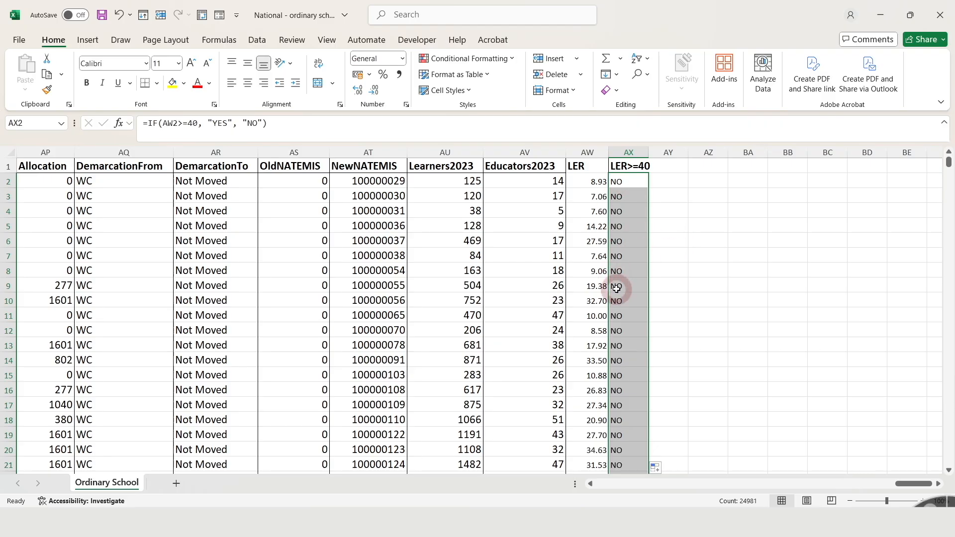
pyautogui.moveTo(592, 183); pyautogui.dragTo(580, 443)
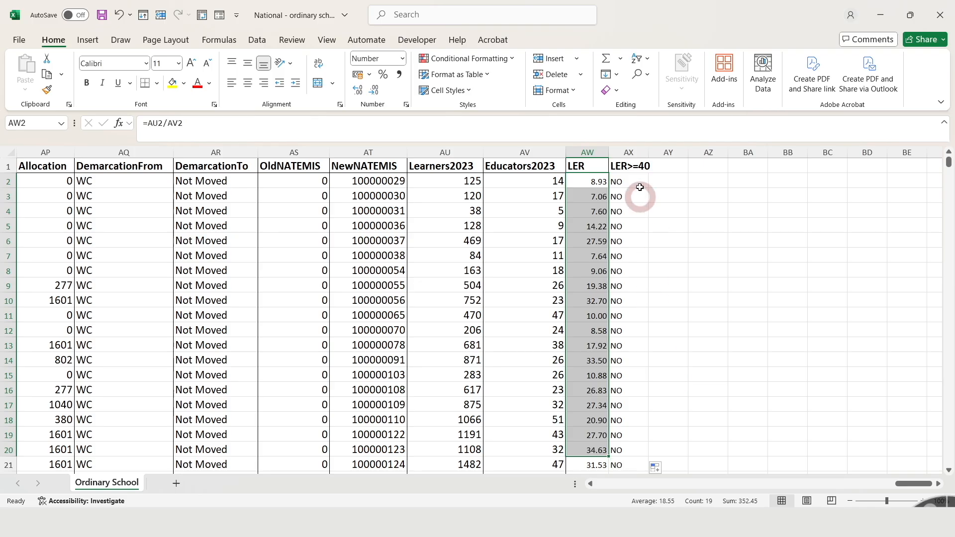
pyautogui.scroll(-13, 687, 388)
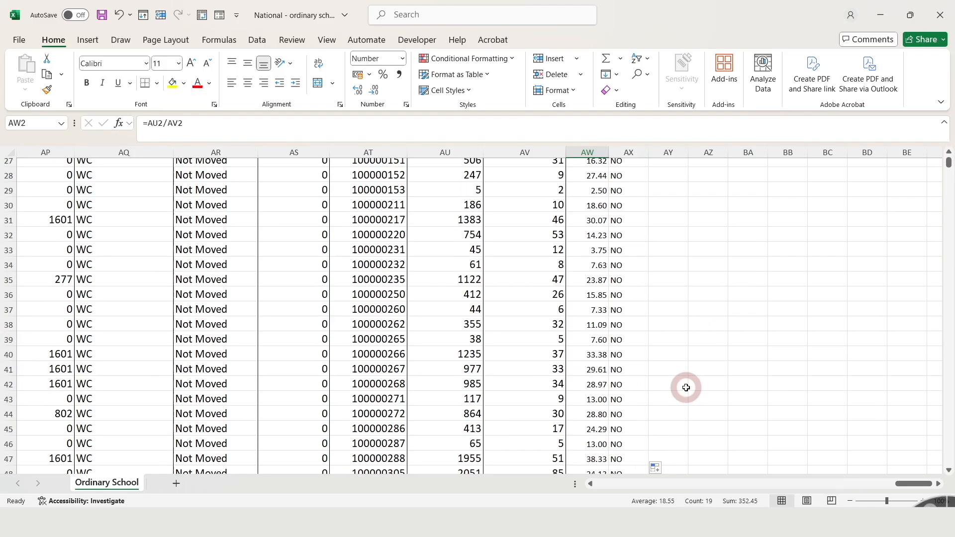
pyautogui.scroll(-20, 687, 387)
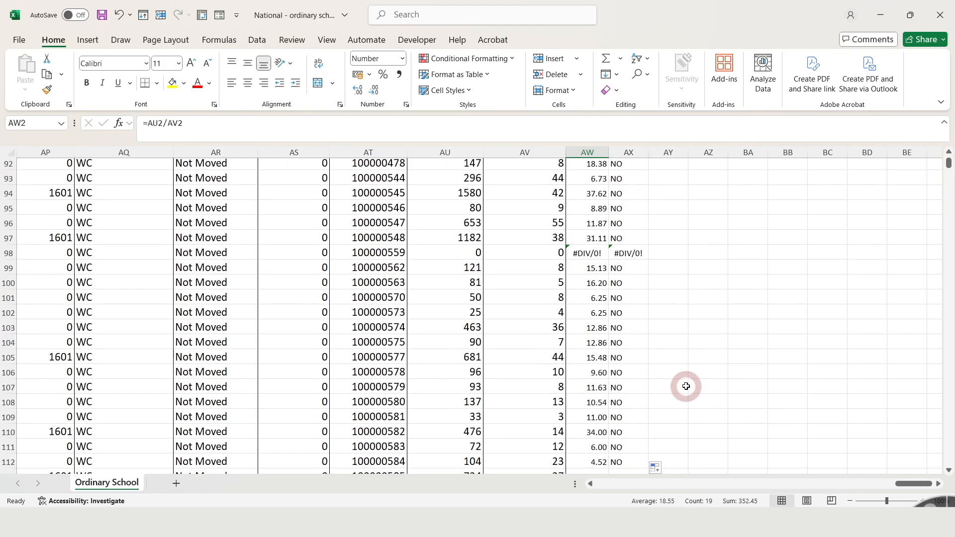
pyautogui.scroll(-2, 687, 386)
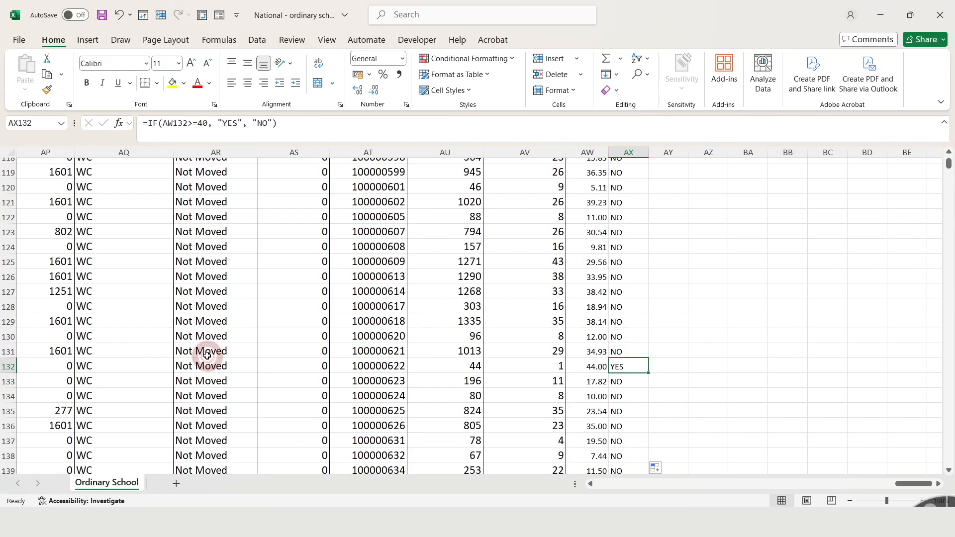
pyautogui.click(8, 365)
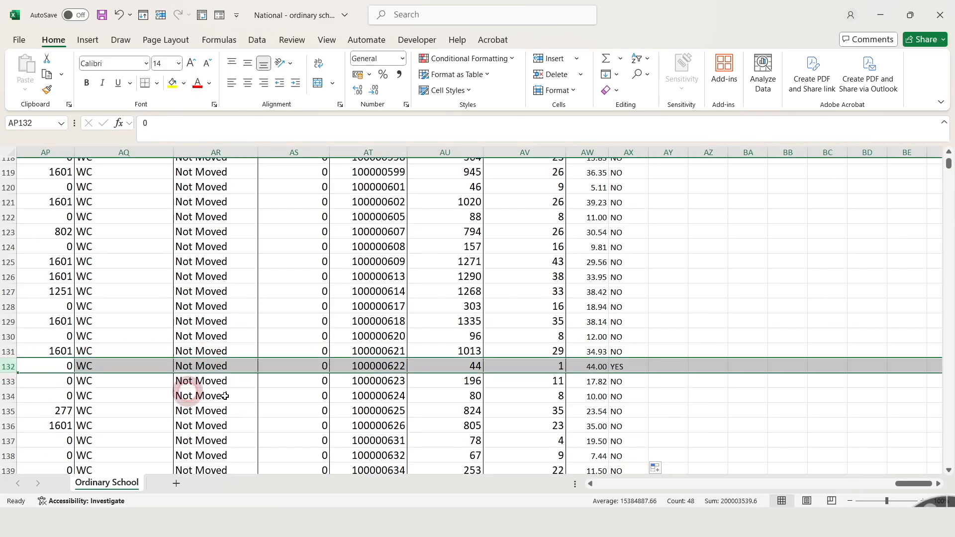
pyautogui.click(590, 367)
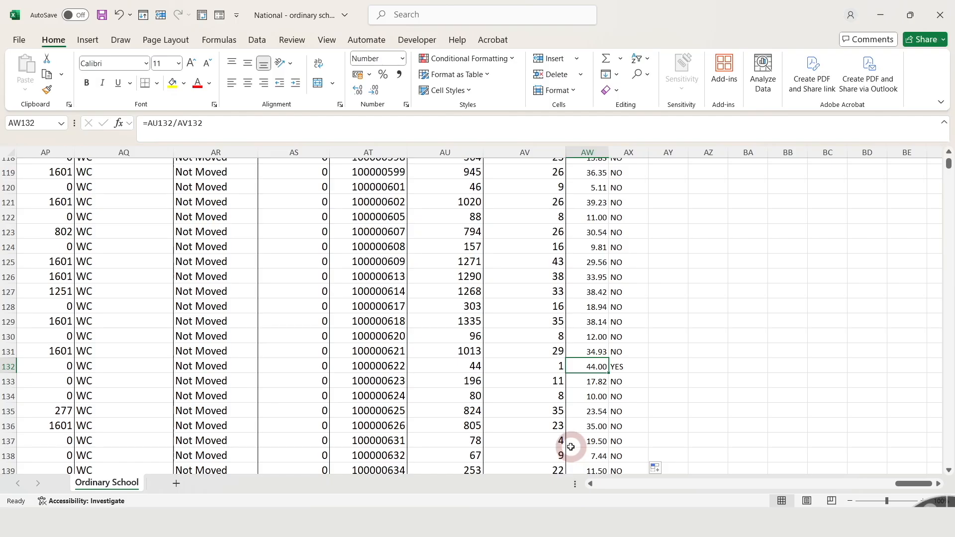
pyautogui.click(621, 367)
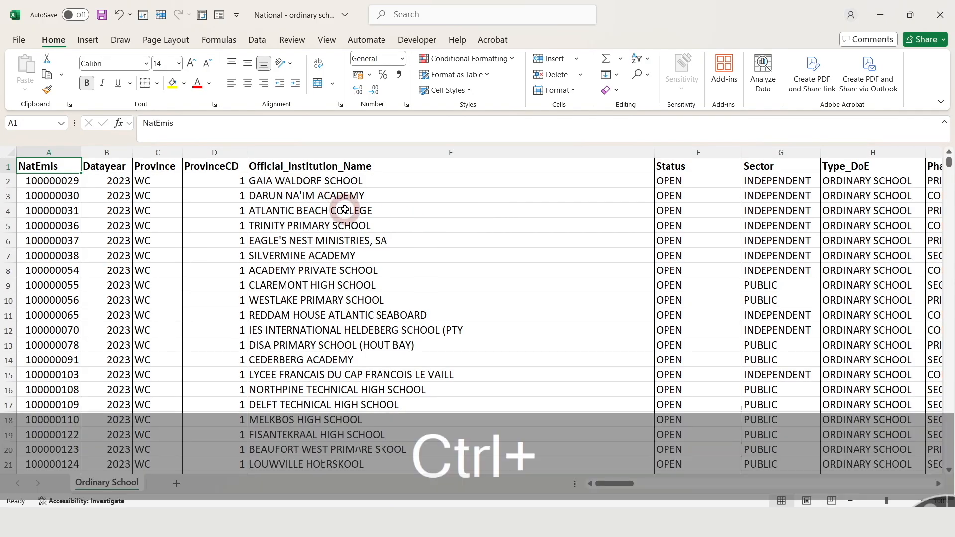
# - Format the entire data range as a table with headers using a light table style
pyautogui.hotkey('ctrl', 'a')
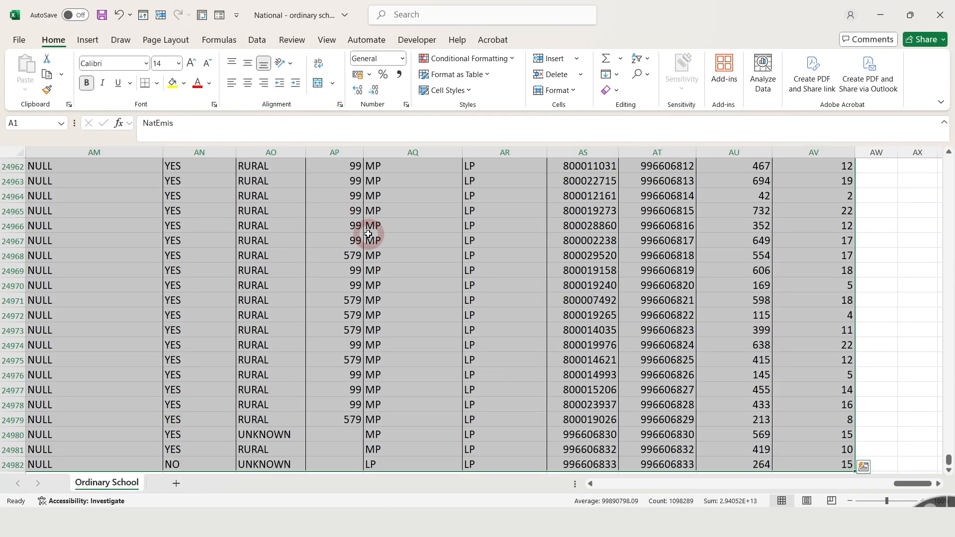
pyautogui.click(447, 76)
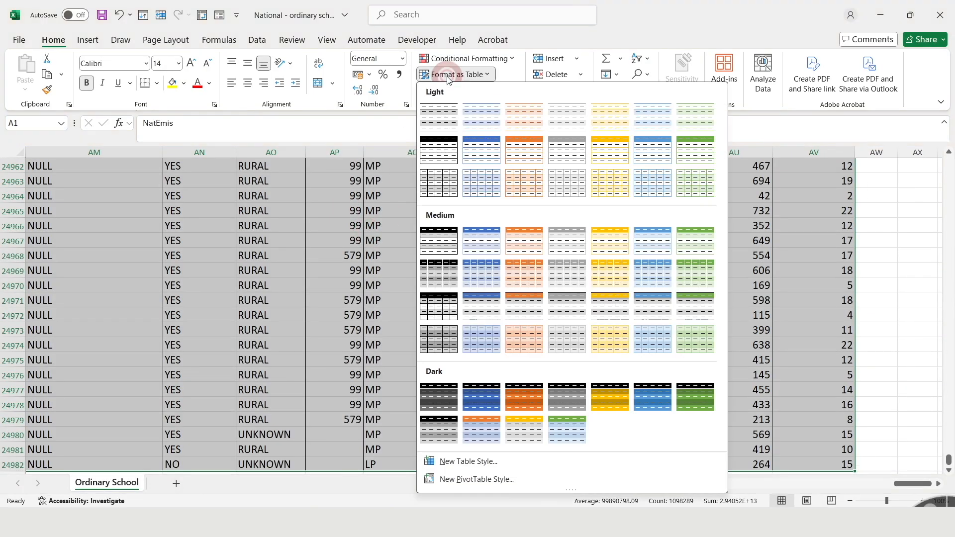
pyautogui.click(438, 117)
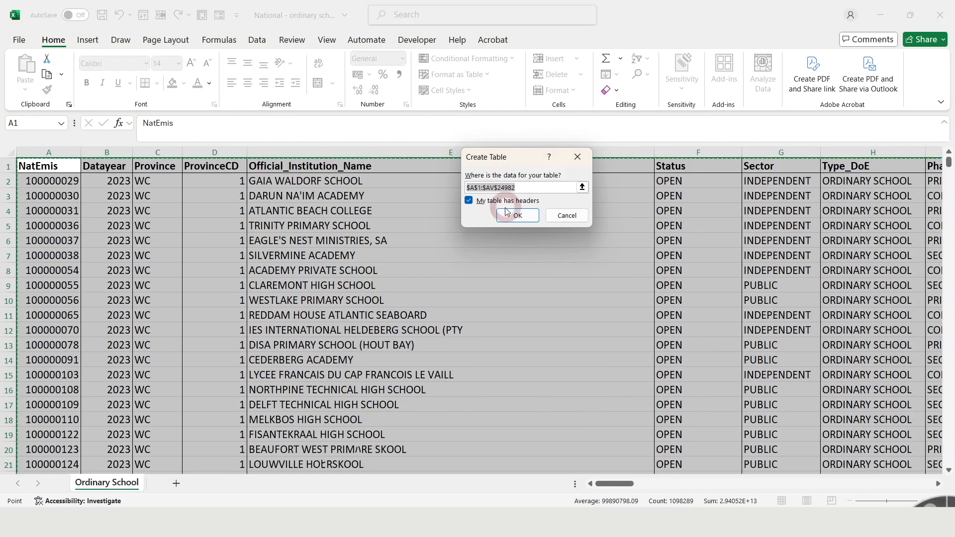
pyautogui.click(510, 221)
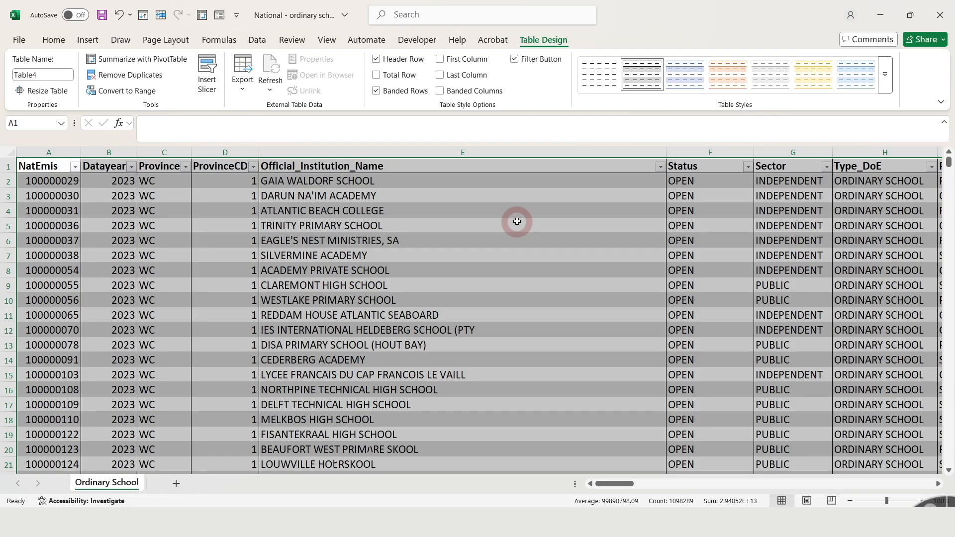
# - Turn on the table's total row
pyautogui.click(661, 167)
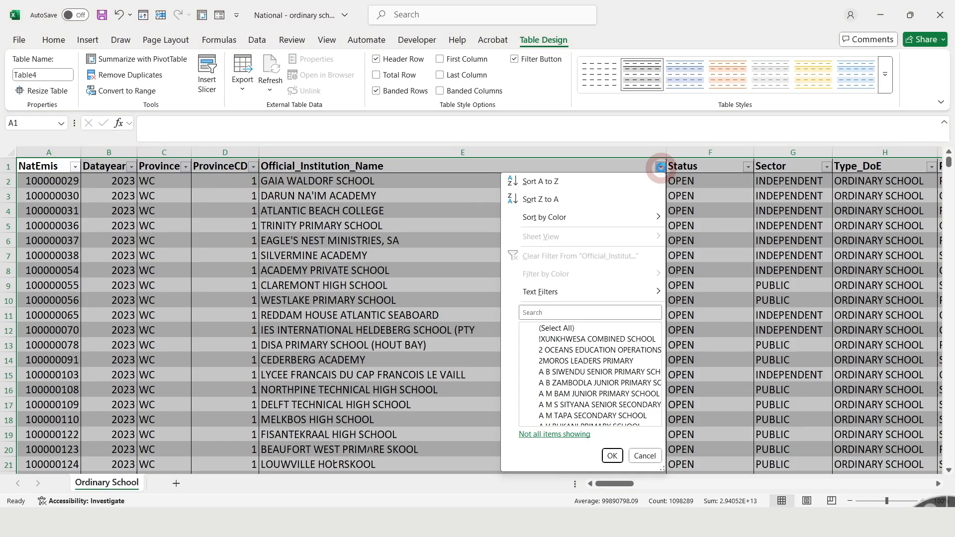
pyautogui.click(661, 168)
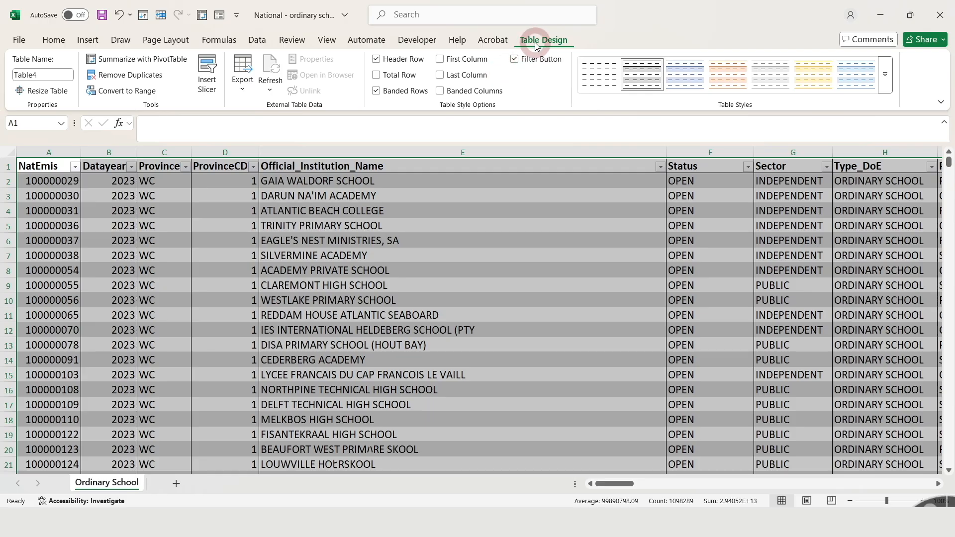
pyautogui.click(377, 75)
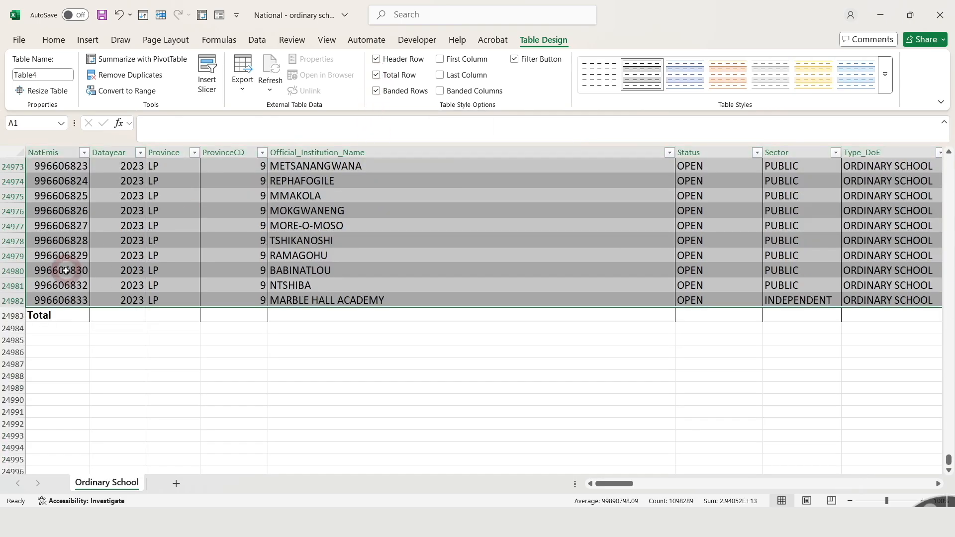
pyautogui.click(6, 316)
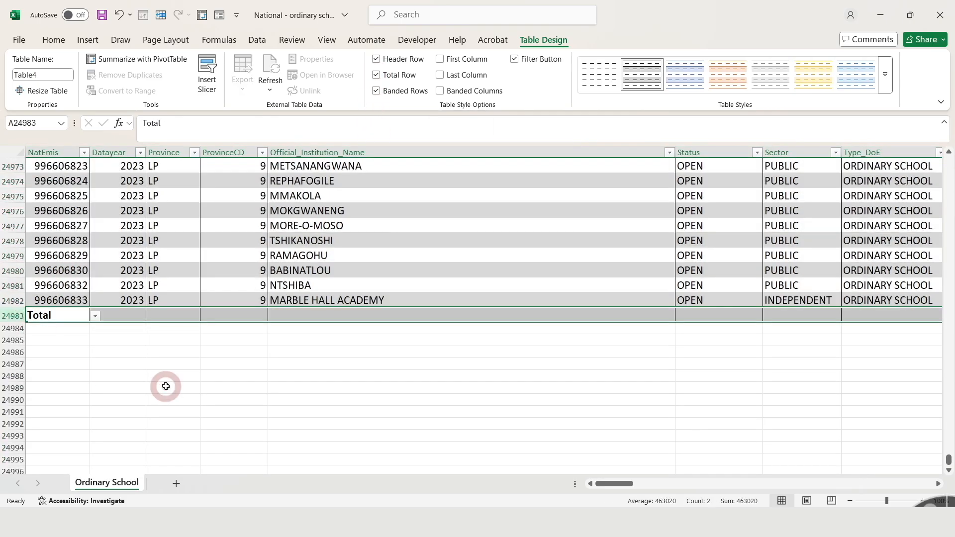
# - Set the Educators2023 total to show the Average
pyautogui.moveTo(612, 487); pyautogui.dragTo(916, 485)
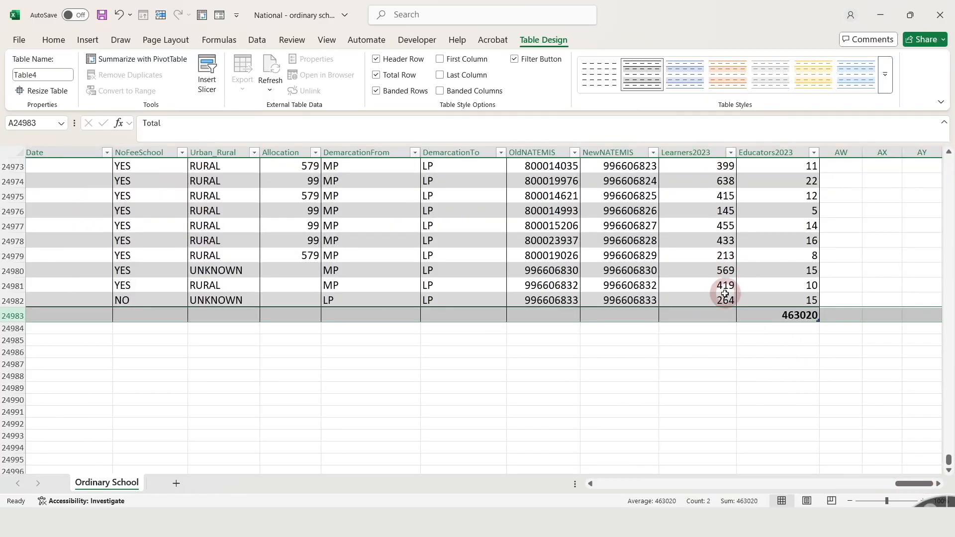
pyautogui.click(725, 315)
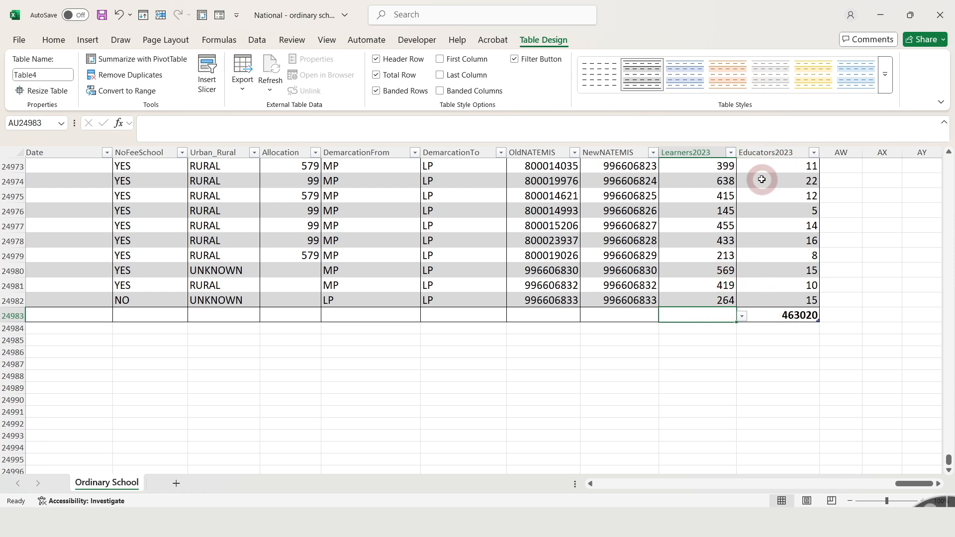
pyautogui.click(793, 315)
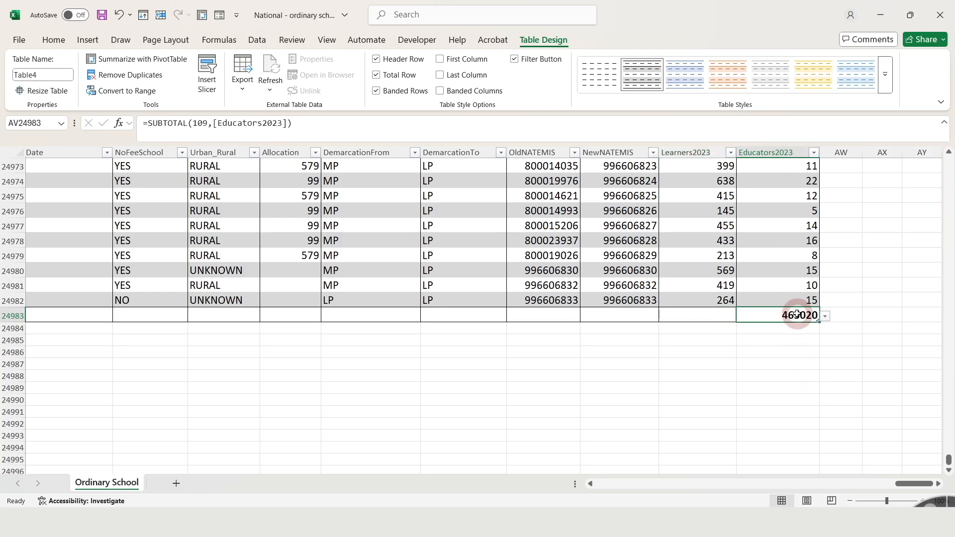
pyautogui.click(826, 316)
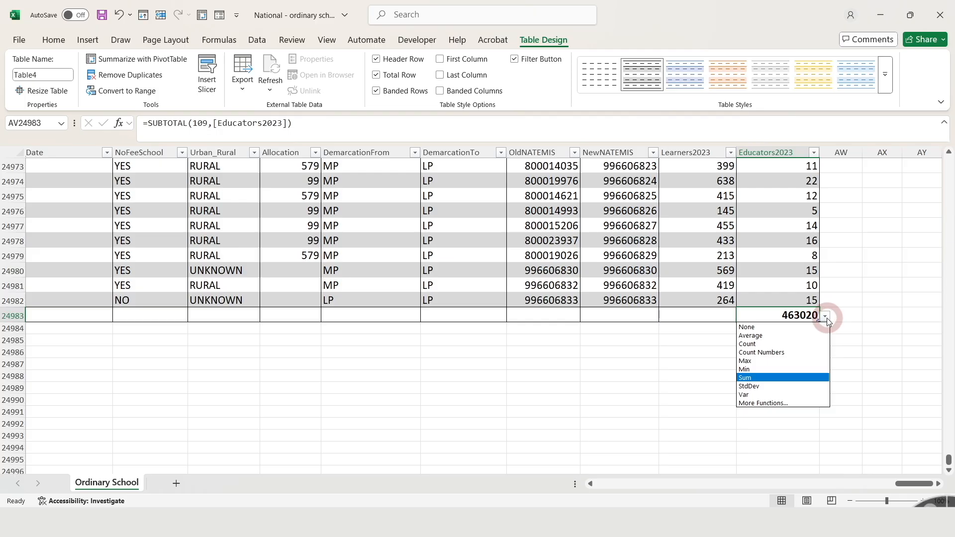
pyautogui.click(755, 338)
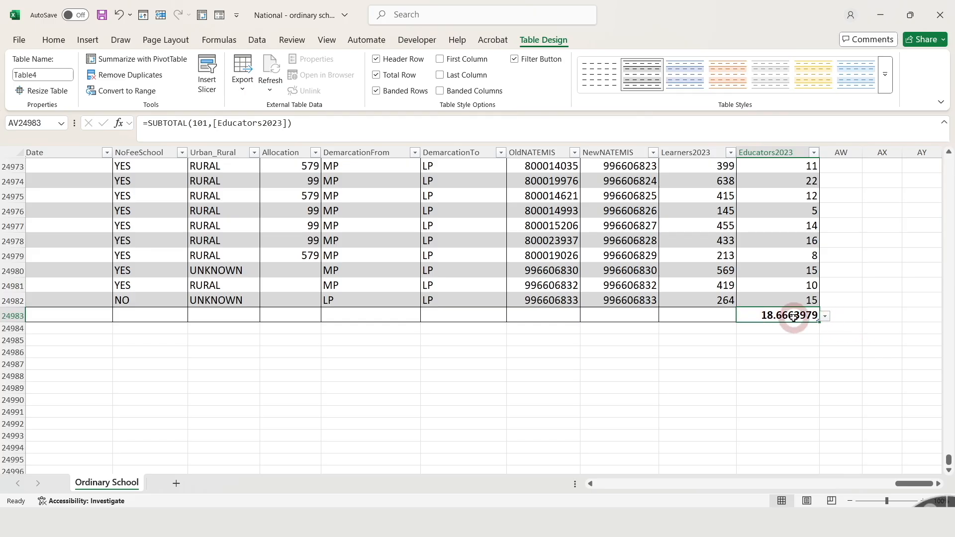
# - Set the Learners2023 total to show the Sum
pyautogui.press('Right')
pyautogui.press('Right')
pyautogui.press('Down')
pyautogui.press('Down')
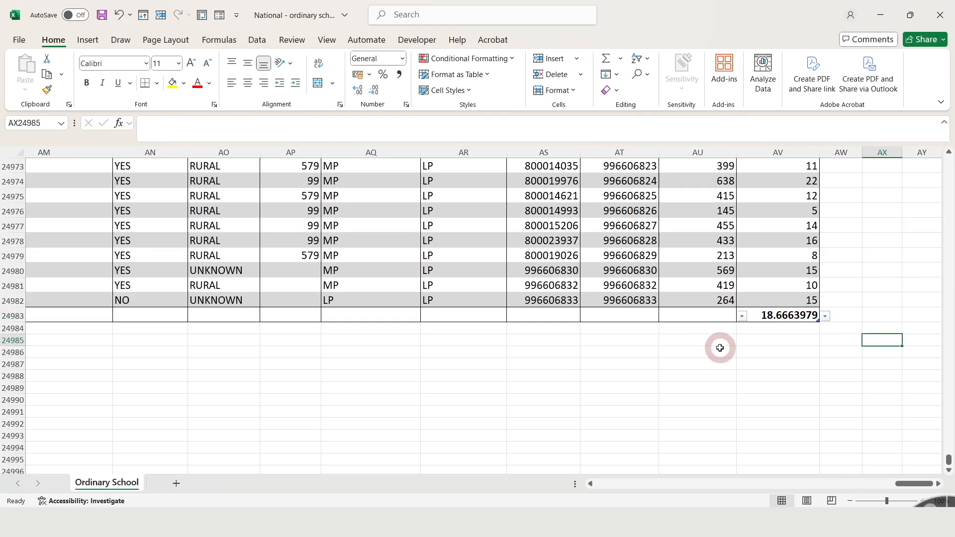
pyautogui.click(717, 314)
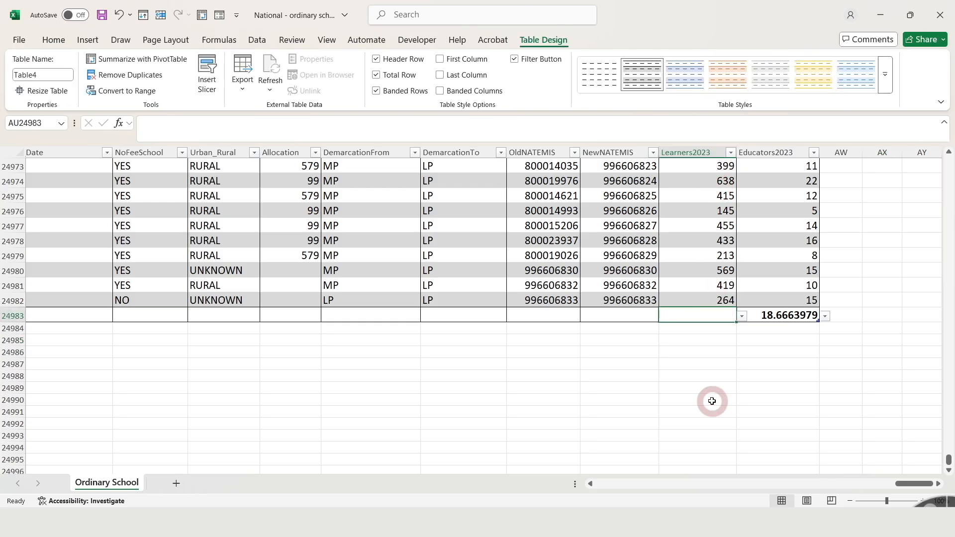
pyautogui.click(743, 317)
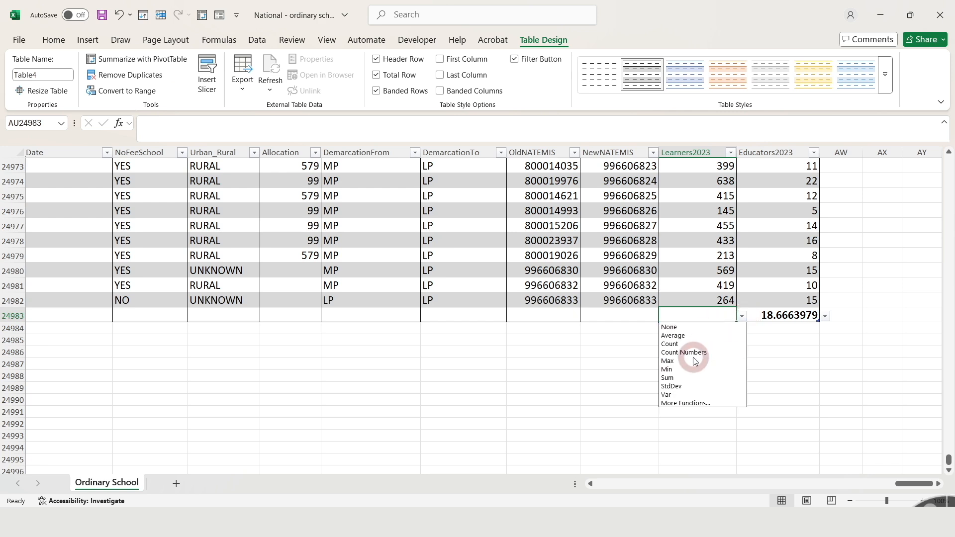
pyautogui.click(672, 380)
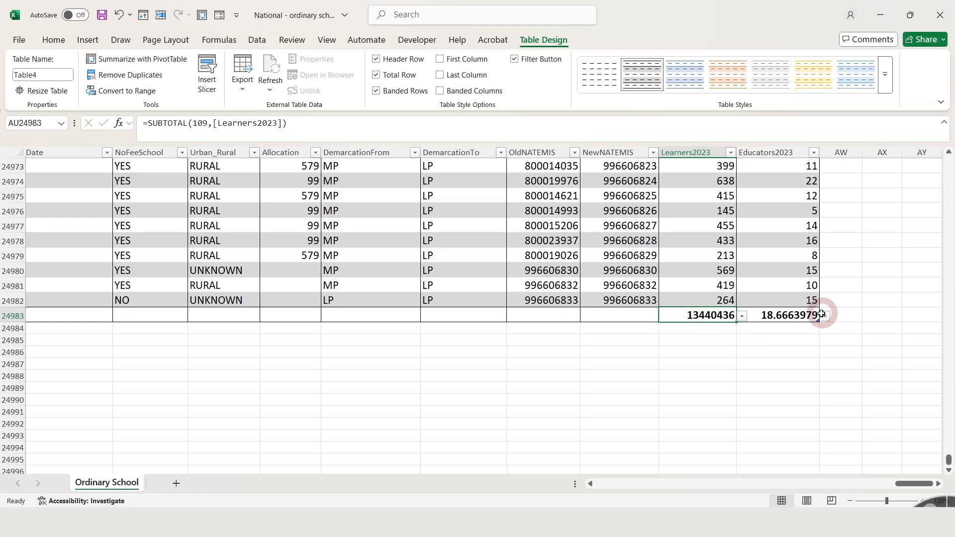
# - Switch the Learners2023 total to Average and back to Sum
pyautogui.click(743, 318)
pyautogui.click(695, 335)
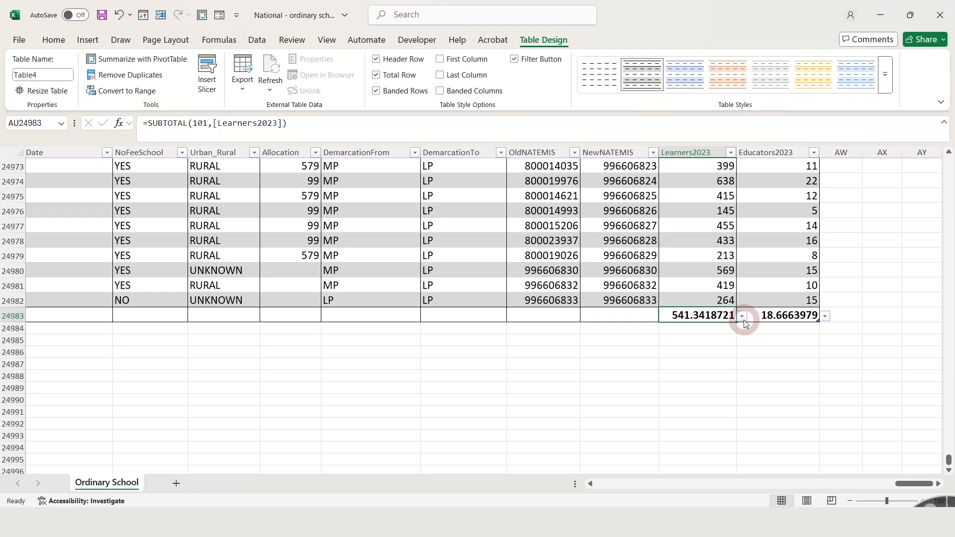
pyautogui.click(757, 391)
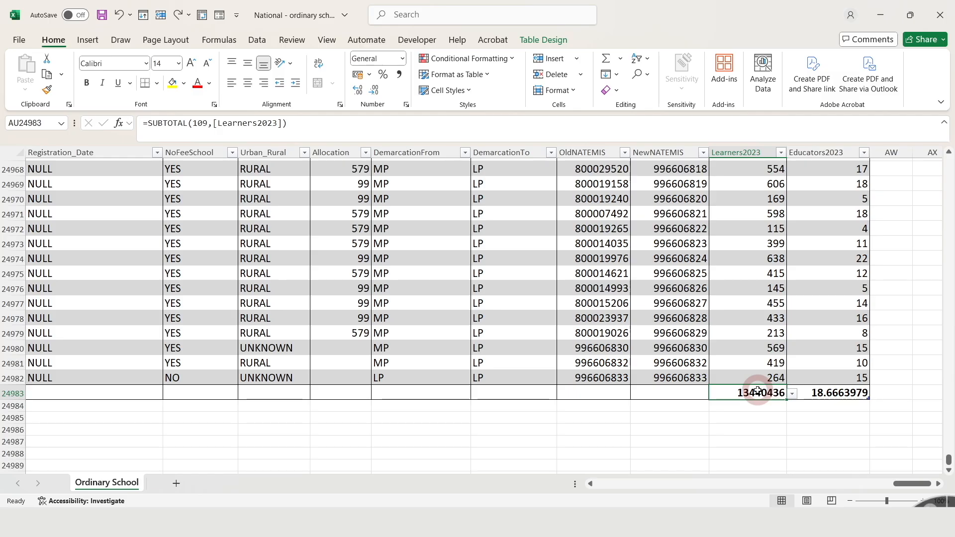
# - Insert a new table column before the Datayear column
pyautogui.hotkey('ctrl', 'Home')
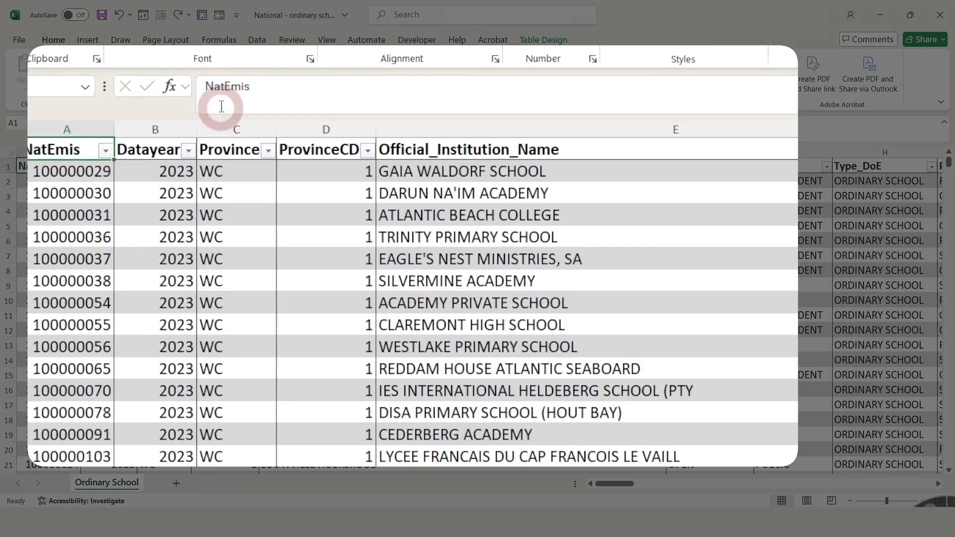
pyautogui.click(162, 129)
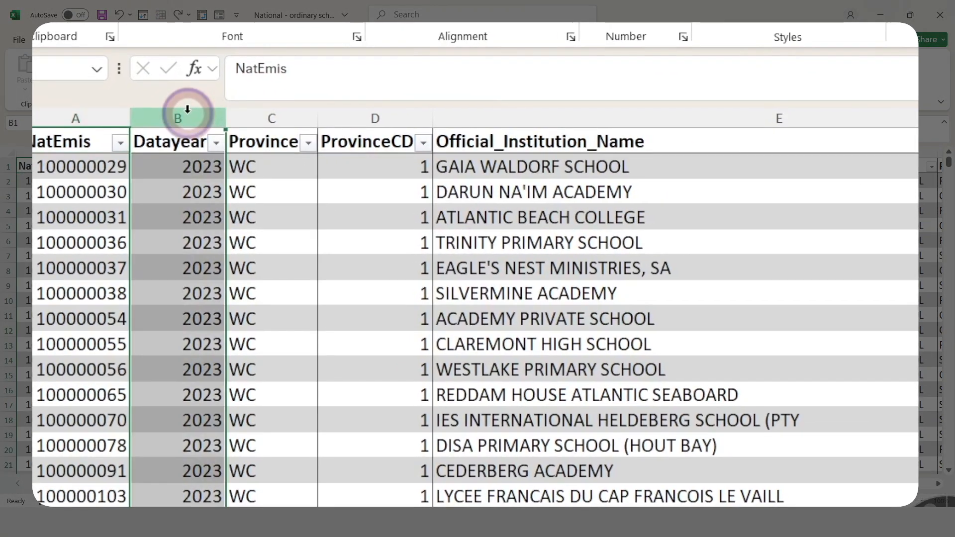
pyautogui.rightClick(162, 130)
pyautogui.click(212, 320)
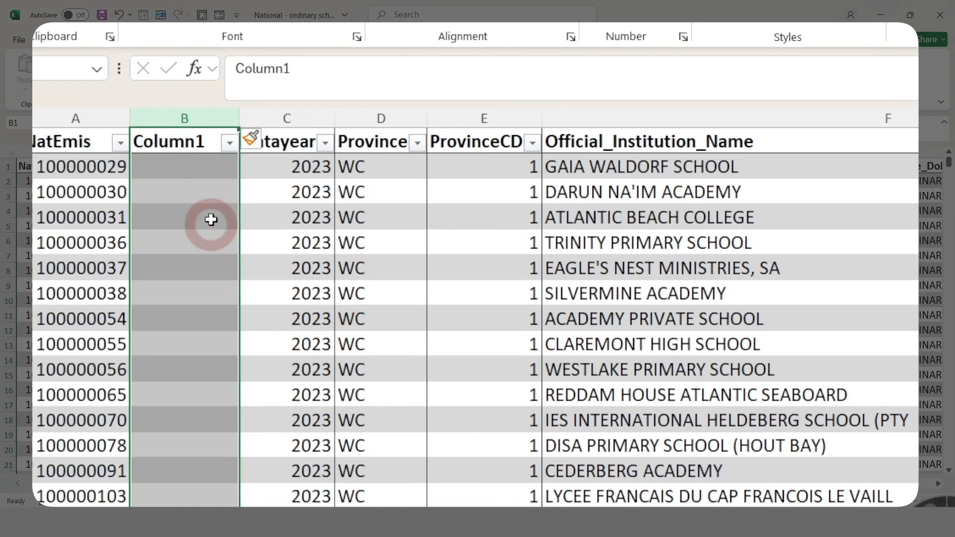
pyautogui.click(194, 173)
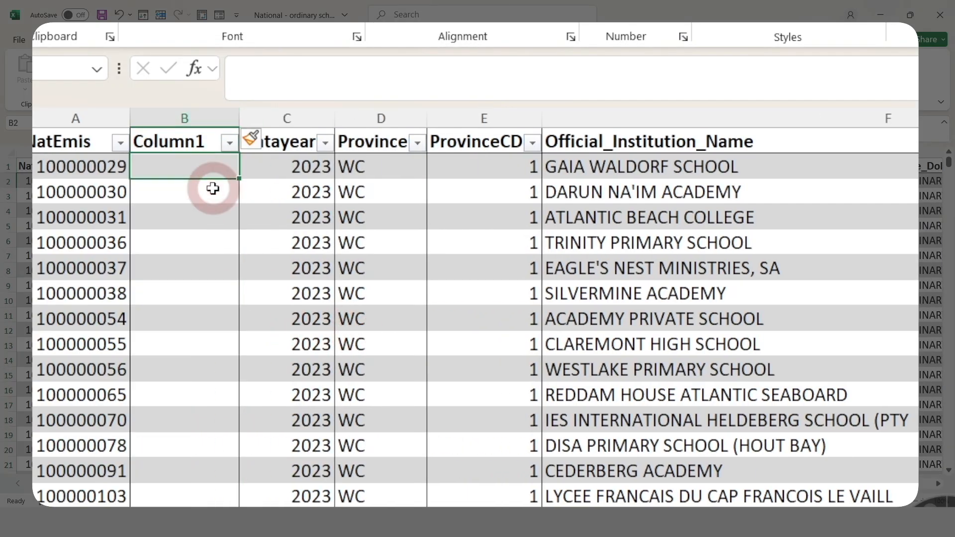
# - Name the new column's header Number
pyautogui.click(183, 146)
pyautogui.write('Number')
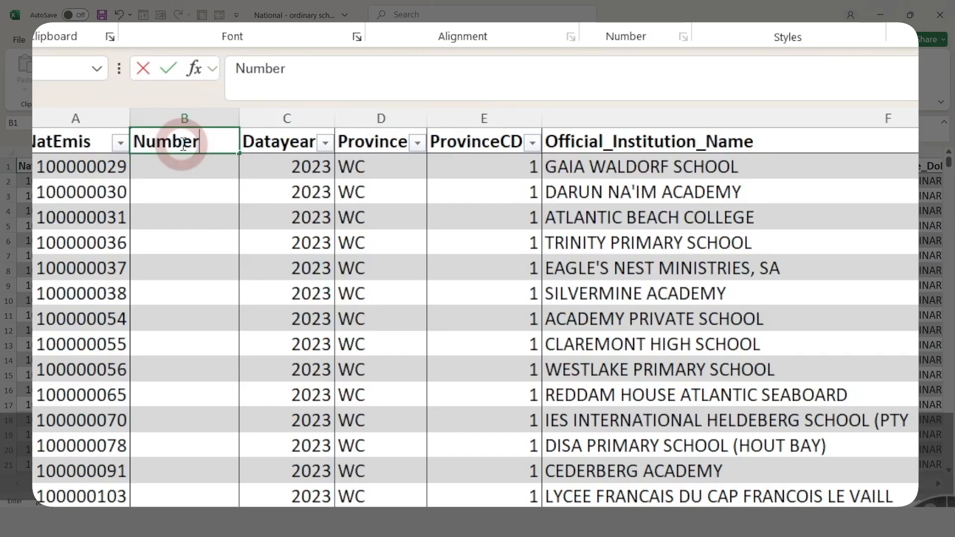
pyautogui.press('Return')
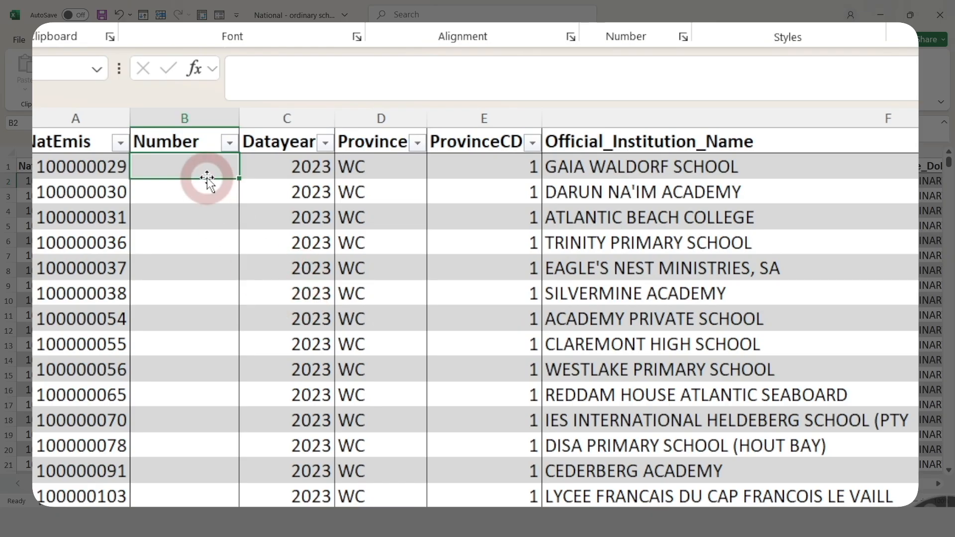
# - Enter 1, 2 and 3 in the first three rows of the Number column
pyautogui.write('1')
pyautogui.press('Return')
pyautogui.write('2')
pyautogui.press('Return')
pyautogui.write('3')
pyautogui.press('Return')
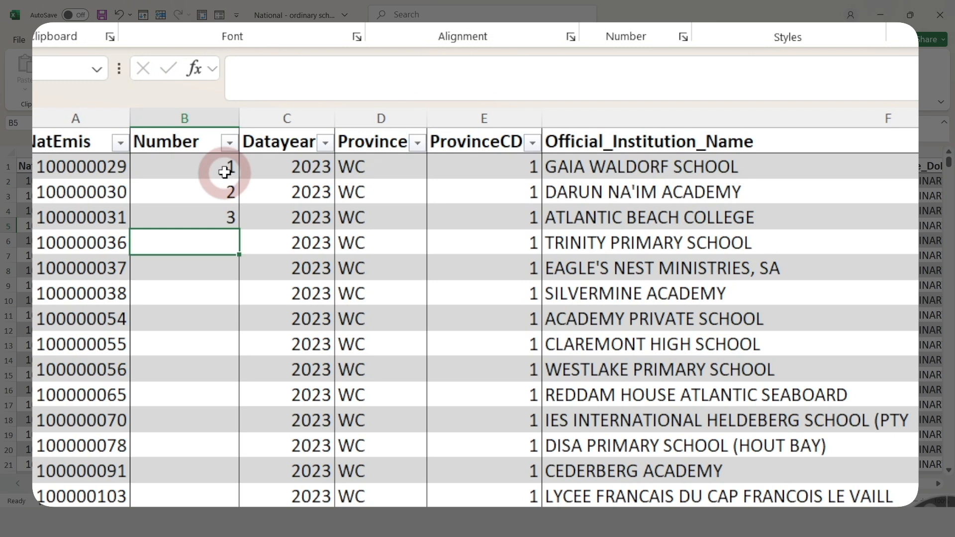
# - Autofill the 1, 2, 3 series down the entire Number column
pyautogui.moveTo(225, 171); pyautogui.dragTo(241, 224)
pyautogui.doubleClick(241, 225)
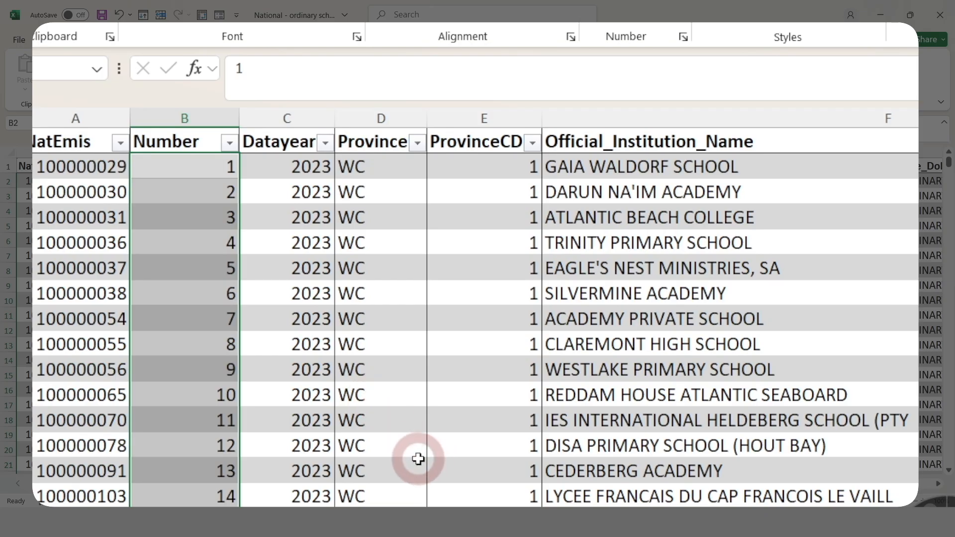
# - Check the Number column's numbering down to the last row of the table and return to the top
pyautogui.click(209, 175)
pyautogui.moveTo(209, 175); pyautogui.dragTo(199, 445)
pyautogui.click(853, 418)
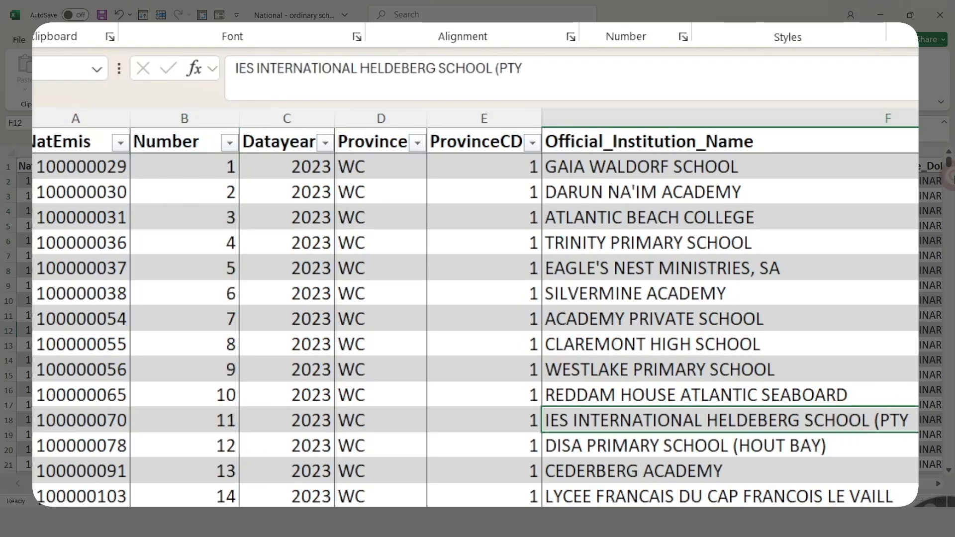
pyautogui.click(214, 419)
pyautogui.hotkey('ctrl', 'shift', 'Down')
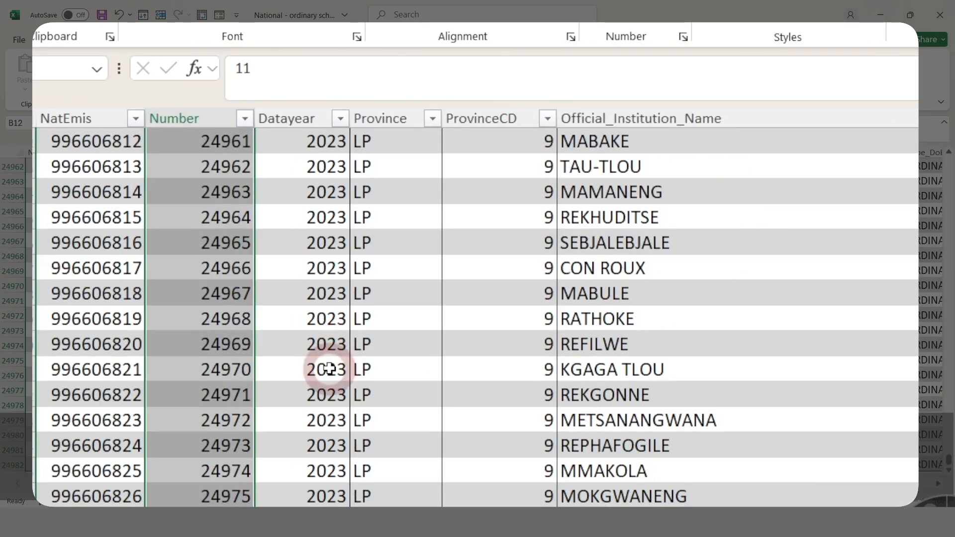
pyautogui.scroll(-3, 326, 371)
pyautogui.click(214, 463)
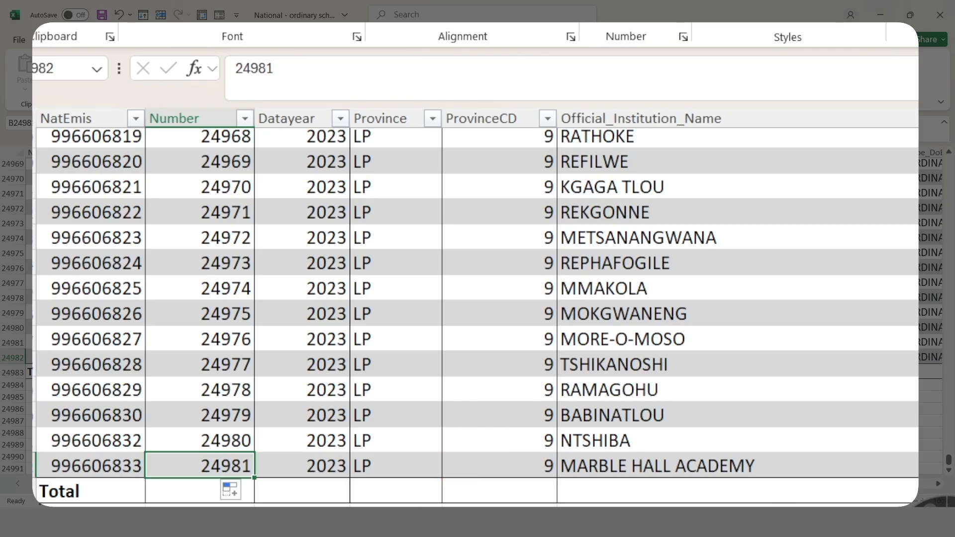
pyautogui.hotkey('ctrl', 'Home')
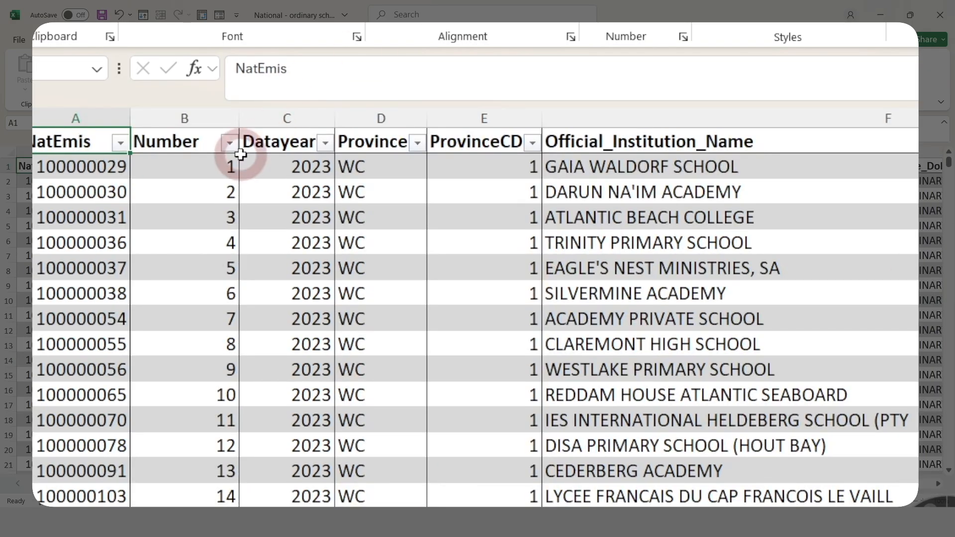
# - Replace the first three Number values with 3, 6 and 9
pyautogui.click(230, 166)
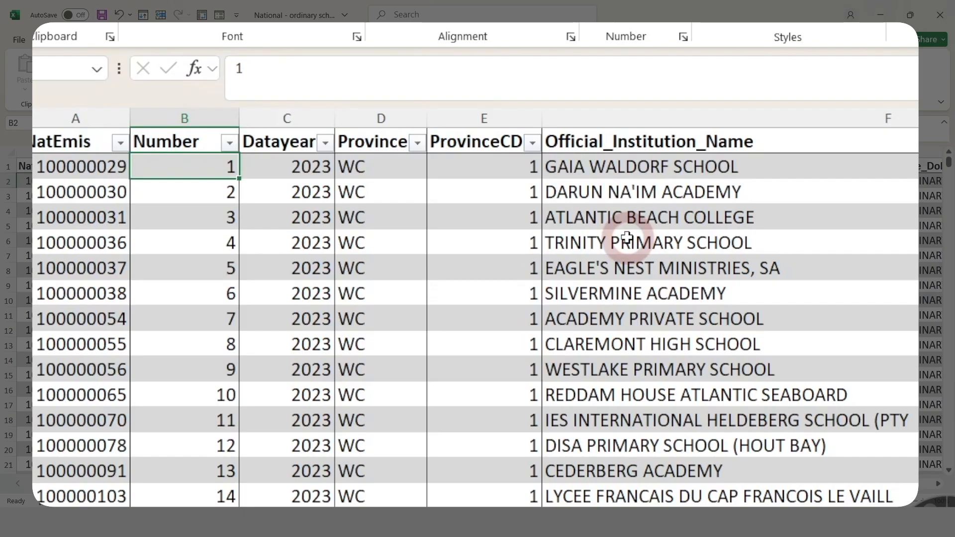
pyautogui.write('3')
pyautogui.press('Return')
pyautogui.write('6')
pyautogui.press('Return')
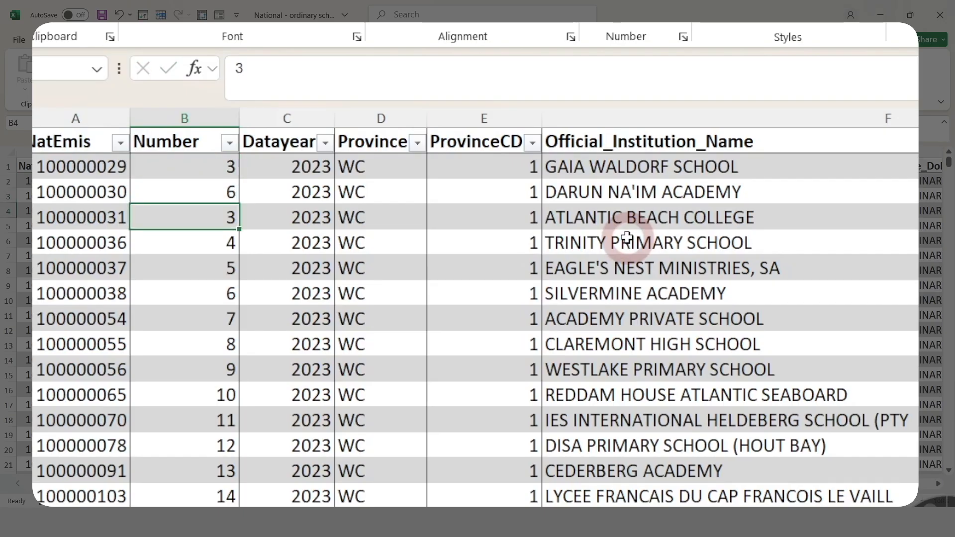
pyautogui.write('9')
pyautogui.press('Return')
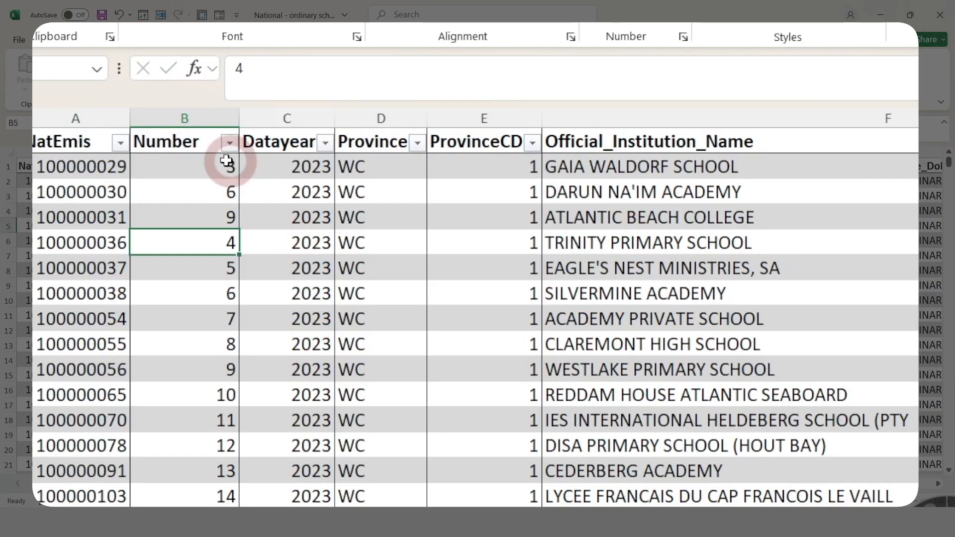
# - Autofill the 3, 6, 9 series down the whole Number column
pyautogui.moveTo(213, 164); pyautogui.dragTo(234, 221)
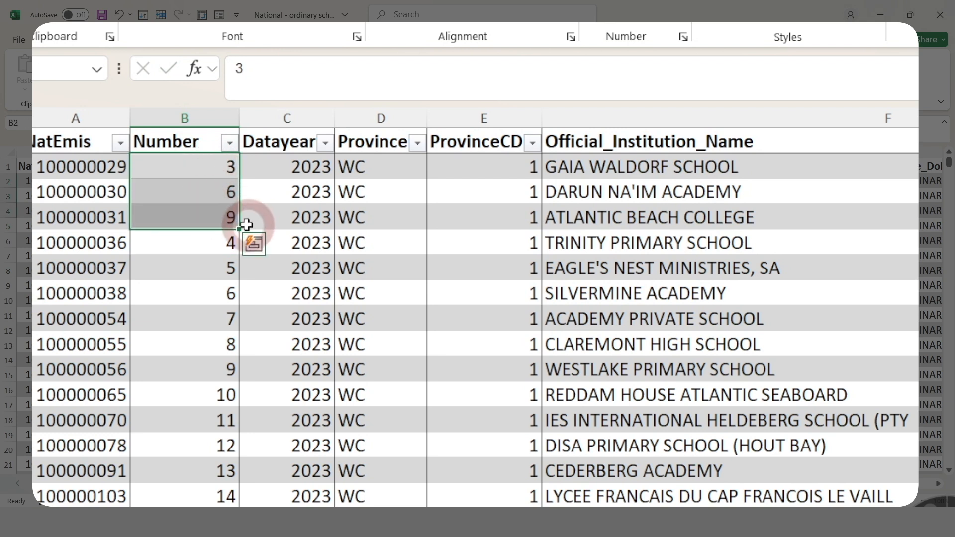
pyautogui.doubleClick(243, 228)
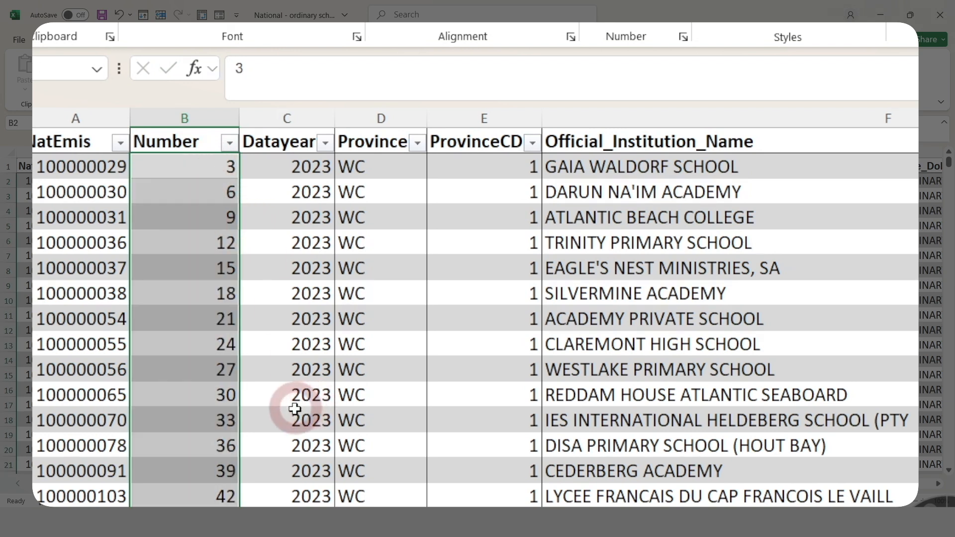
pyautogui.moveTo(231, 246); pyautogui.dragTo(199, 486)
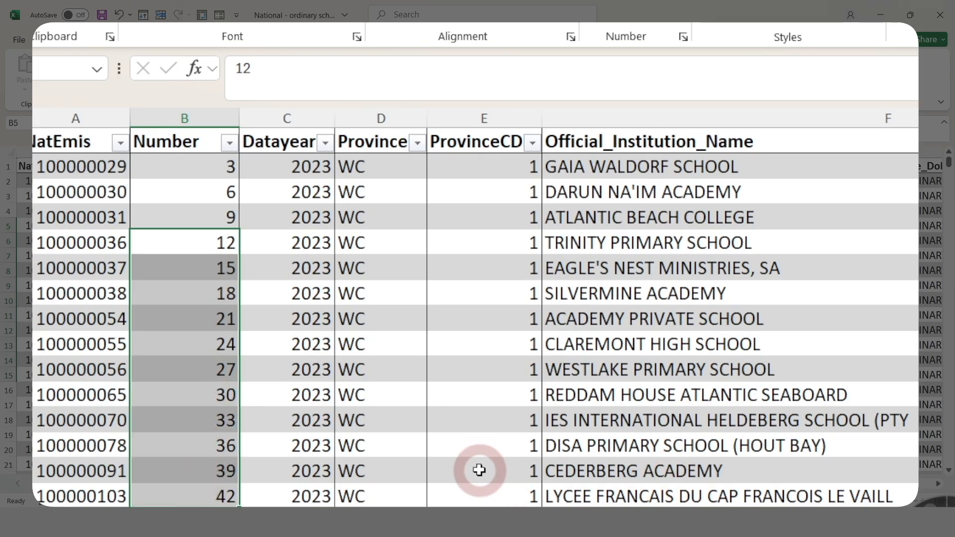
pyautogui.click(204, 165)
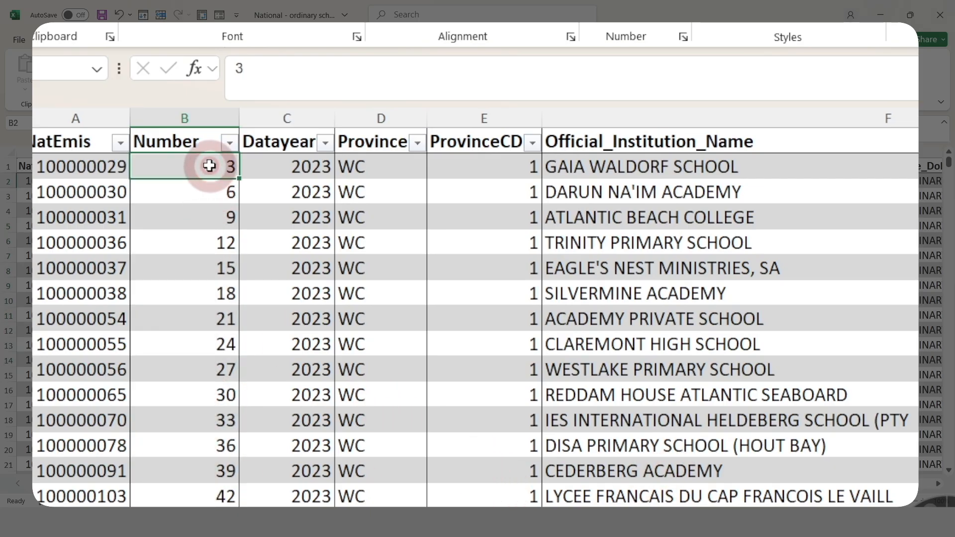